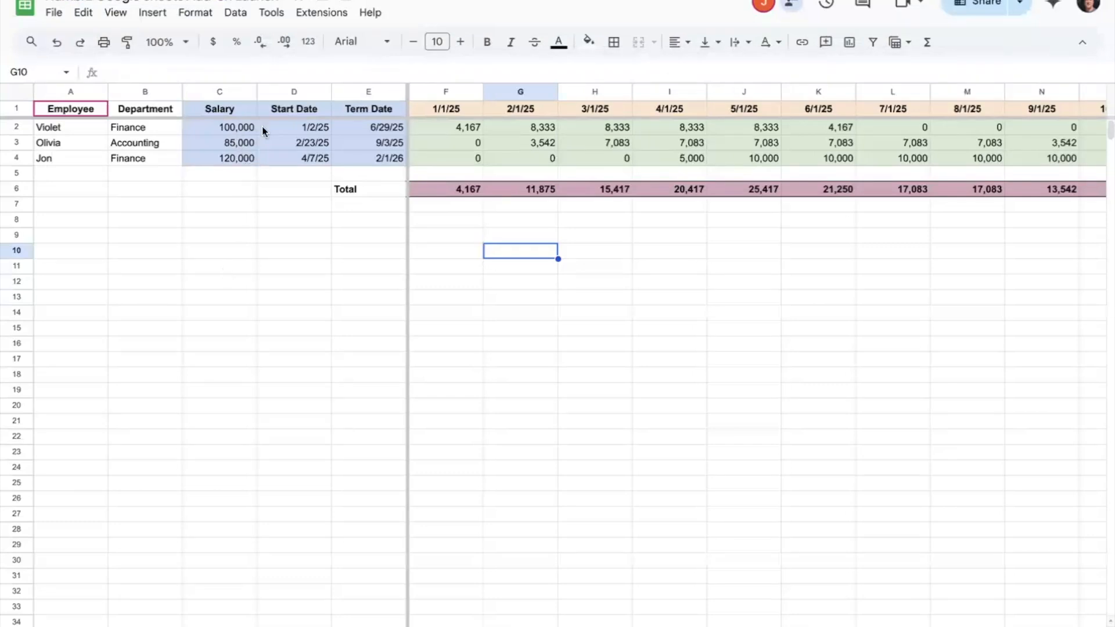
Inspect the nested IF salary formulas in cells F2 and G2, the first employee's January and February amounts
click(457, 128)
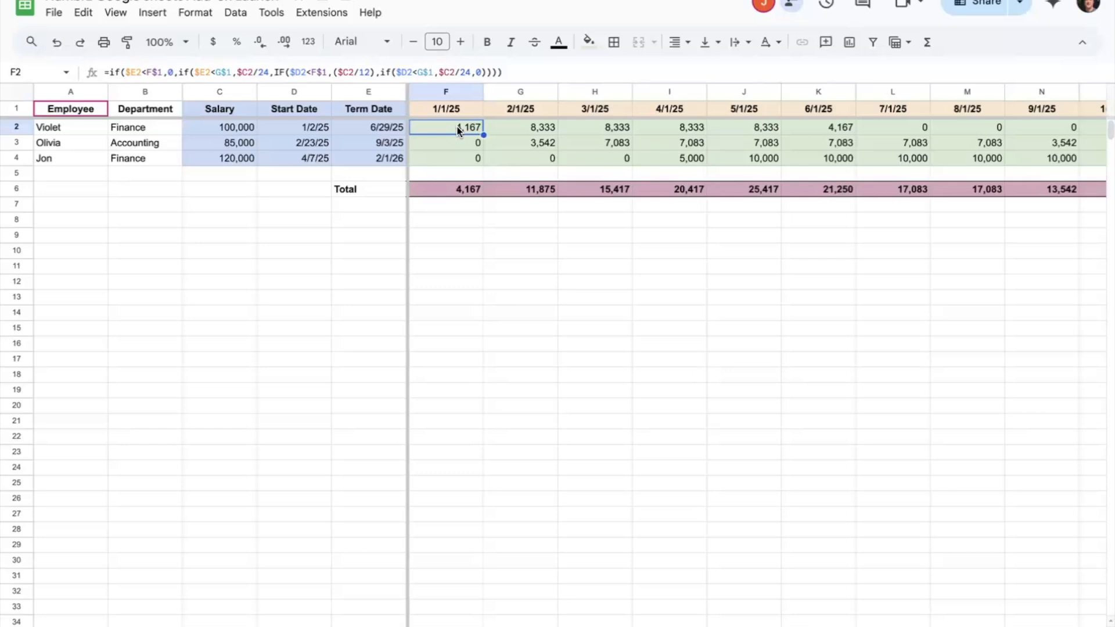
click(496, 126)
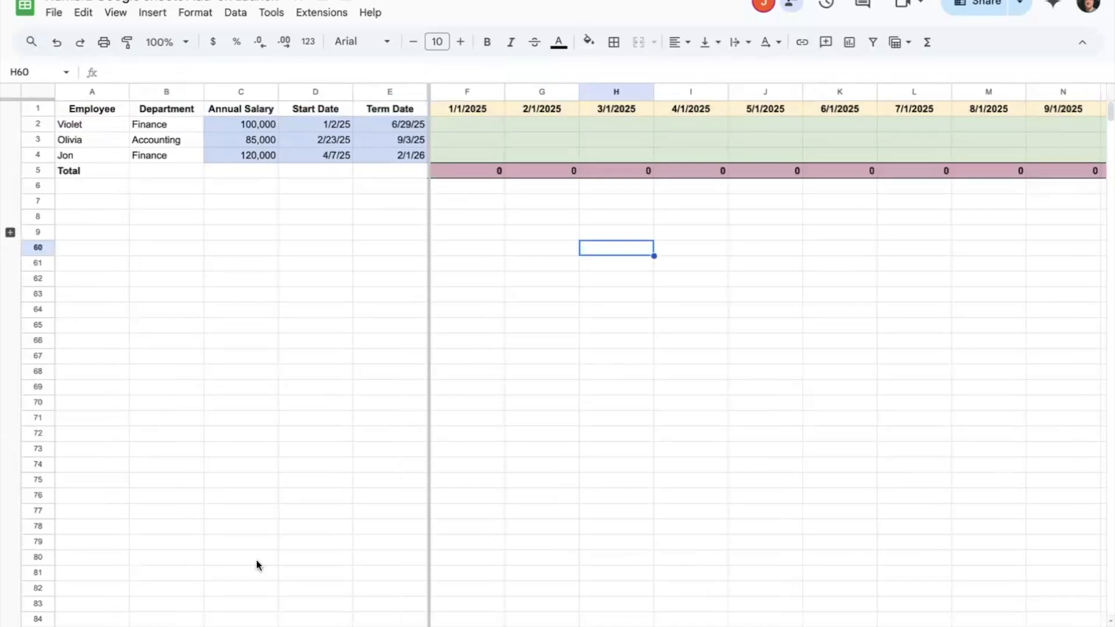
Find the NUMBRZ add-on in the Google Workspace Marketplace by searching for "numbrz"
click(473, 129)
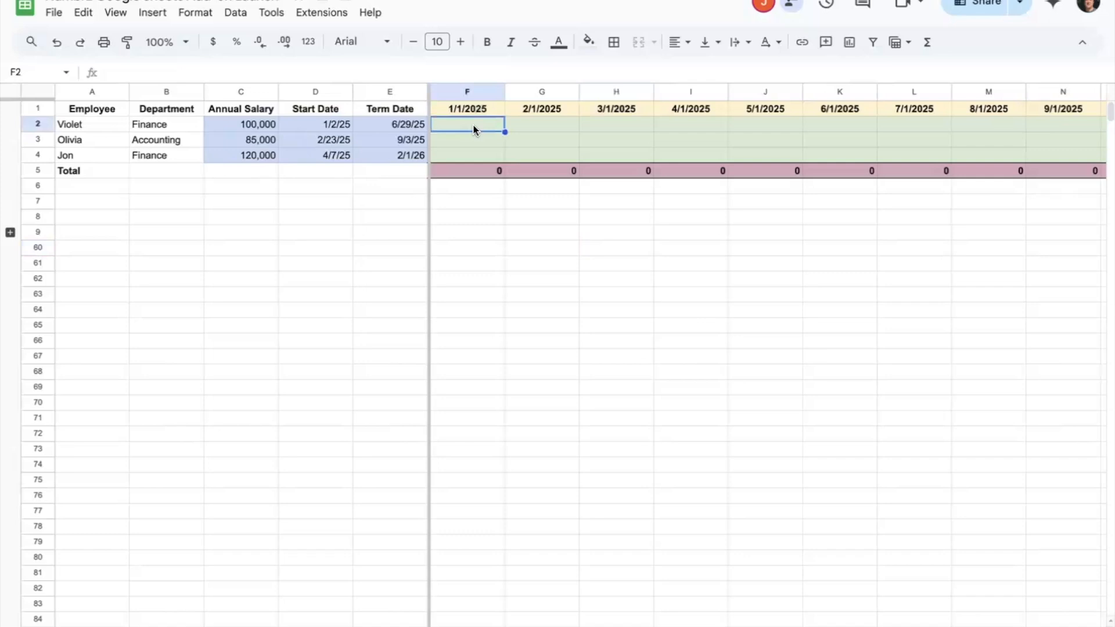
click(335, 17)
mouse_move(342, 181)
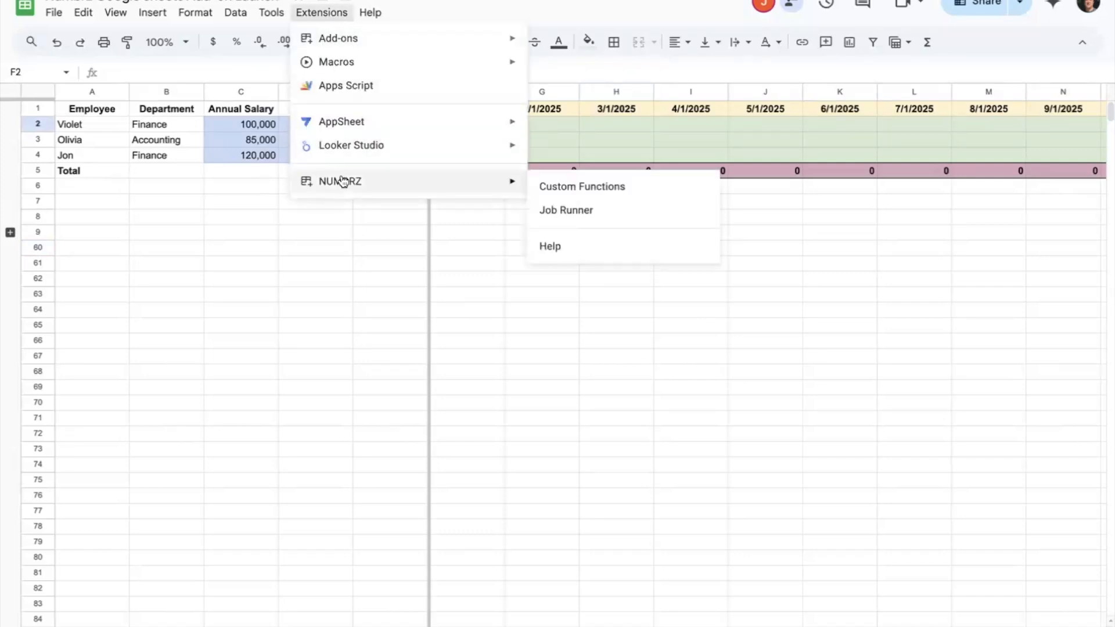
mouse_move(372, 39)
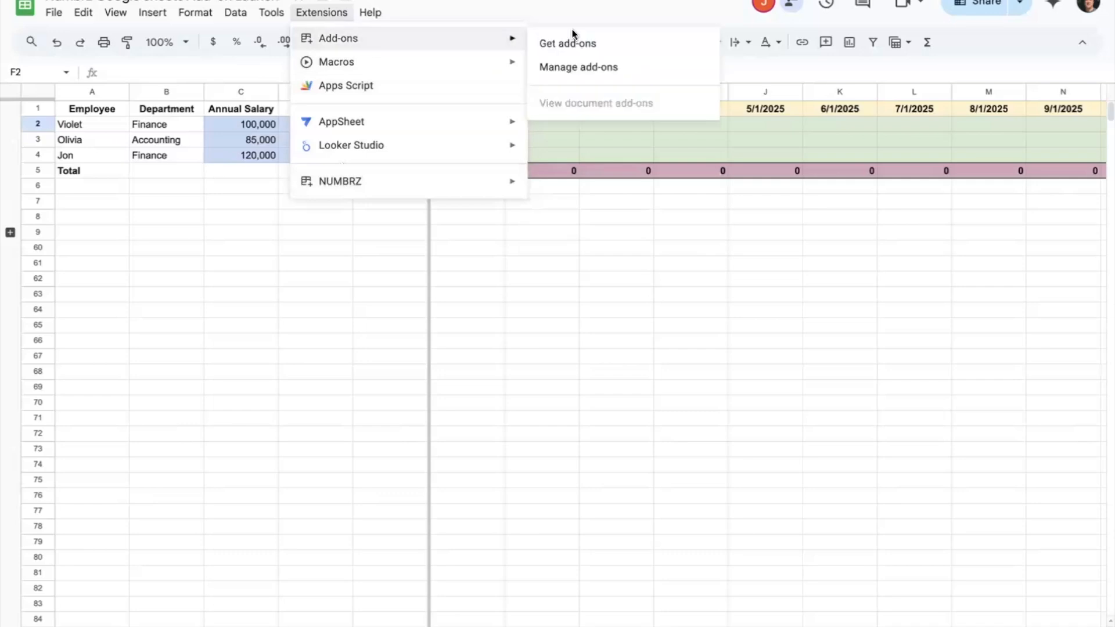
click(588, 46)
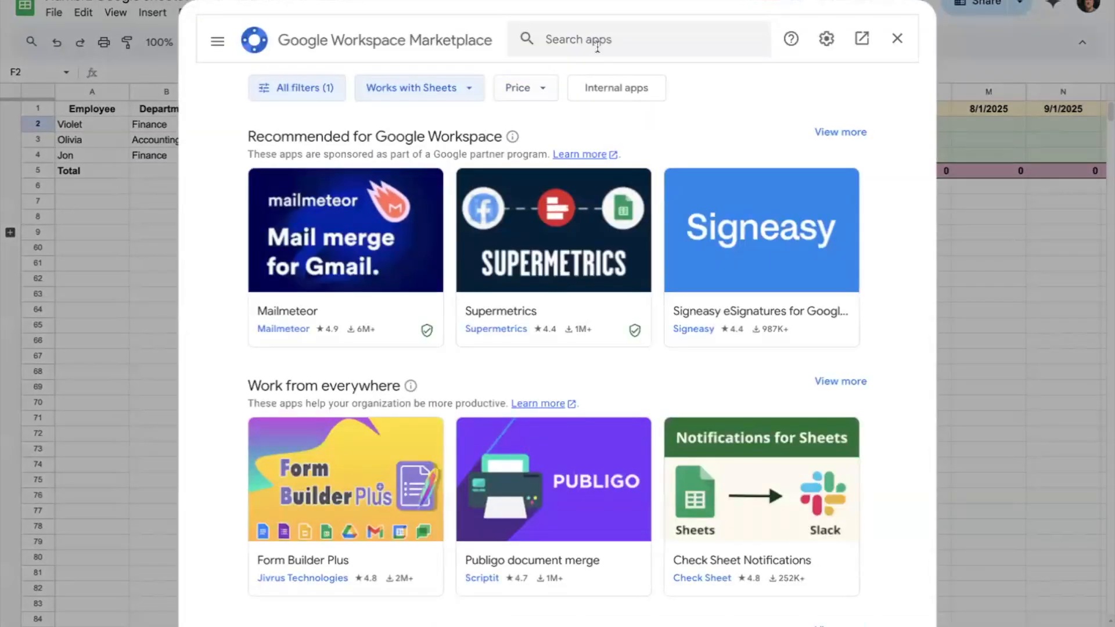
click(597, 47)
text(numbrz)
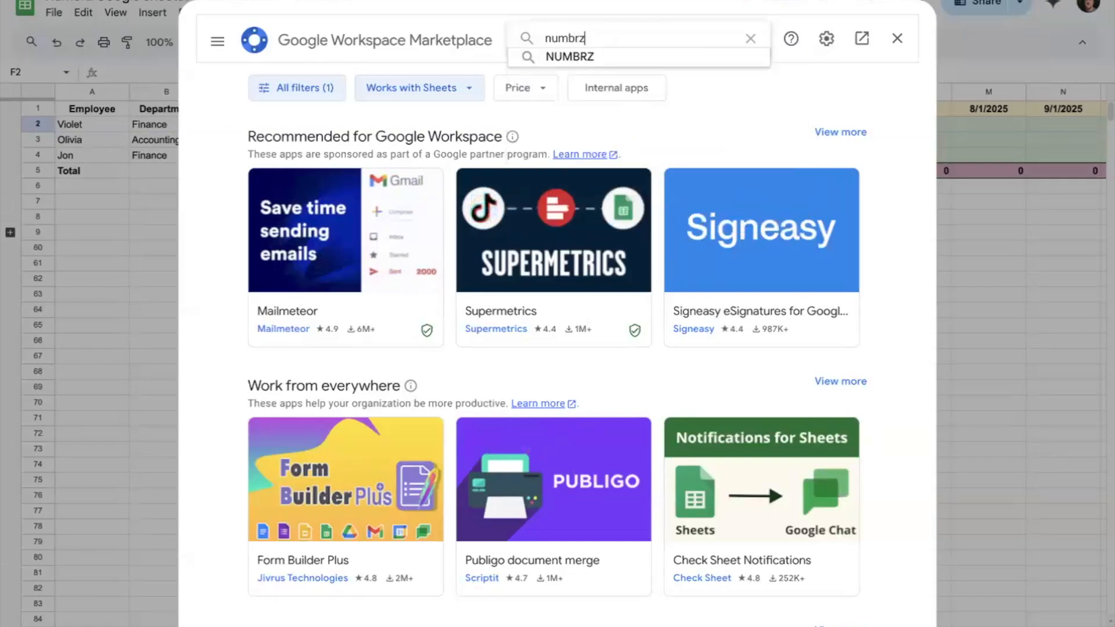
click(562, 56)
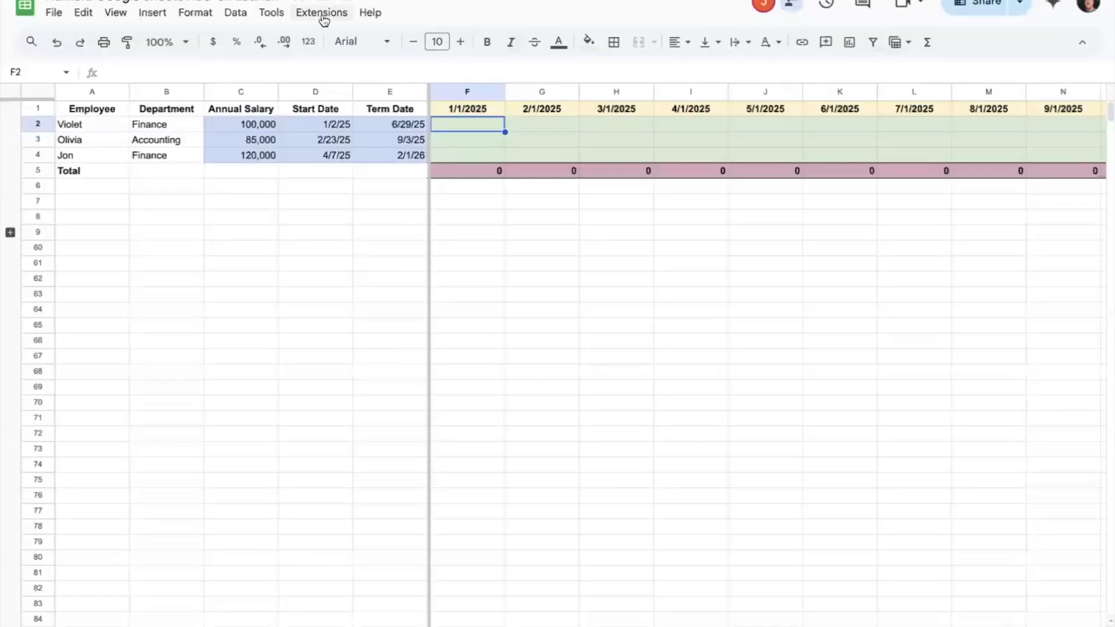
Open the NUMBRZ custom functions and browse the user functions available for import
click(323, 18)
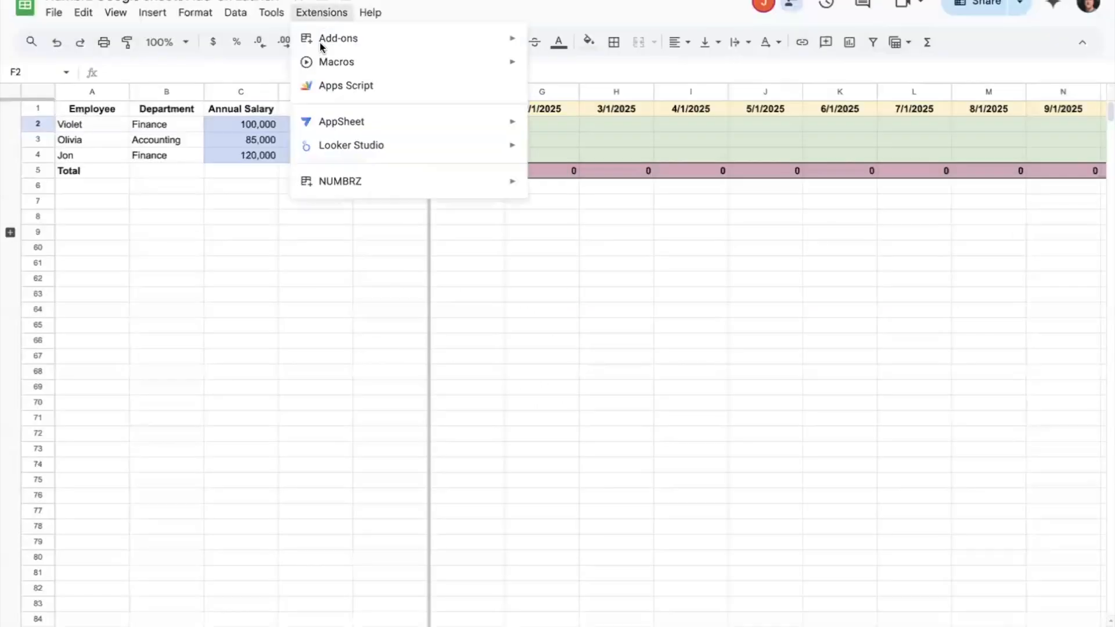
mouse_move(357, 177)
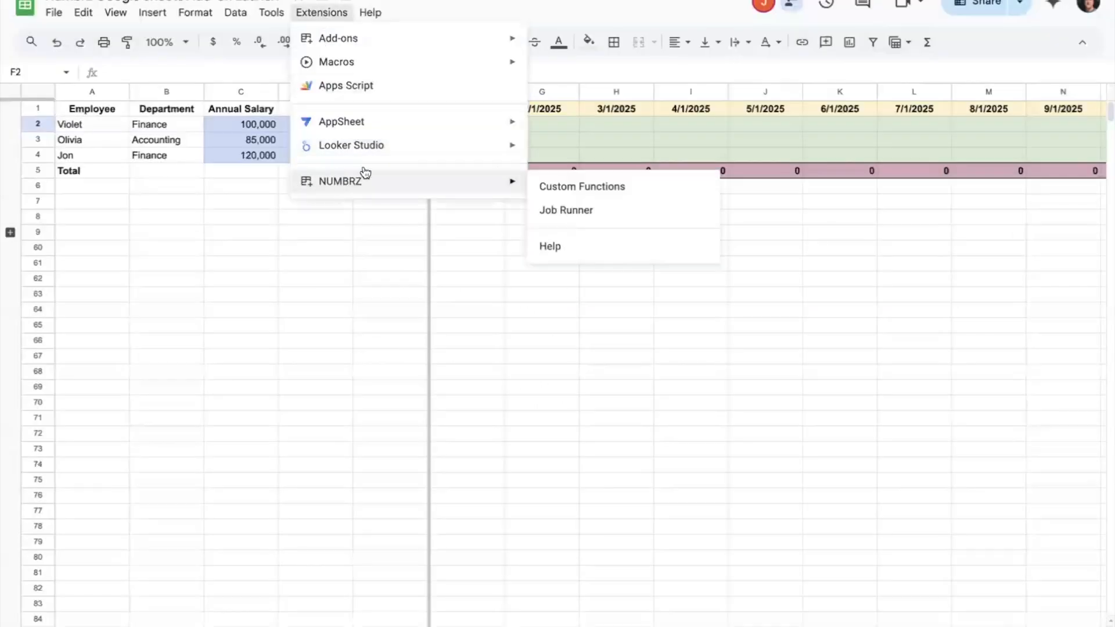
click(561, 187)
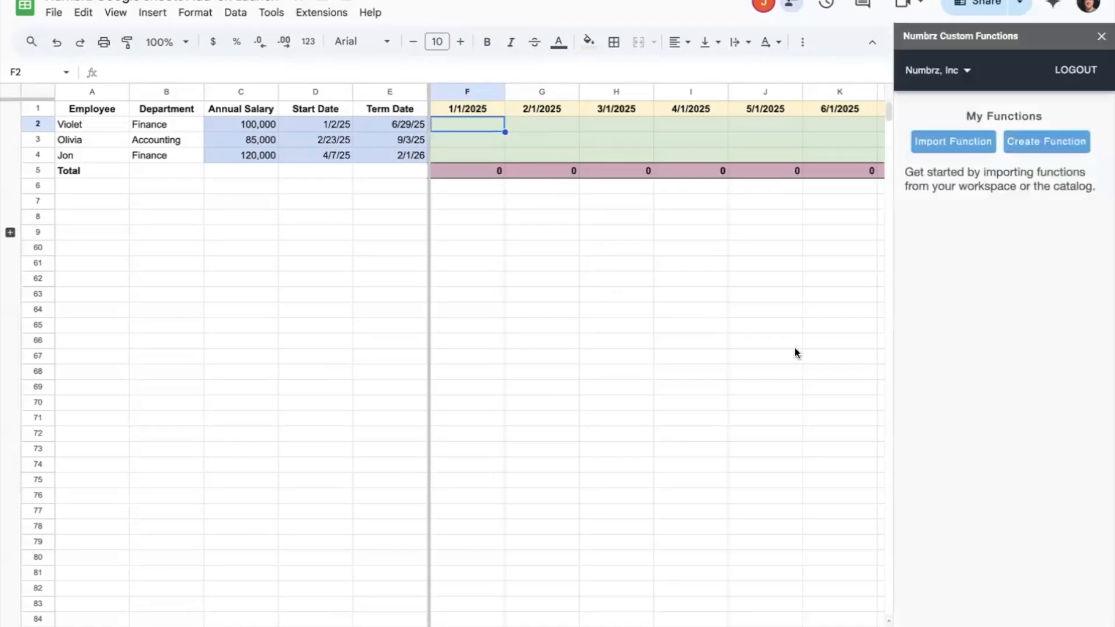
click(947, 142)
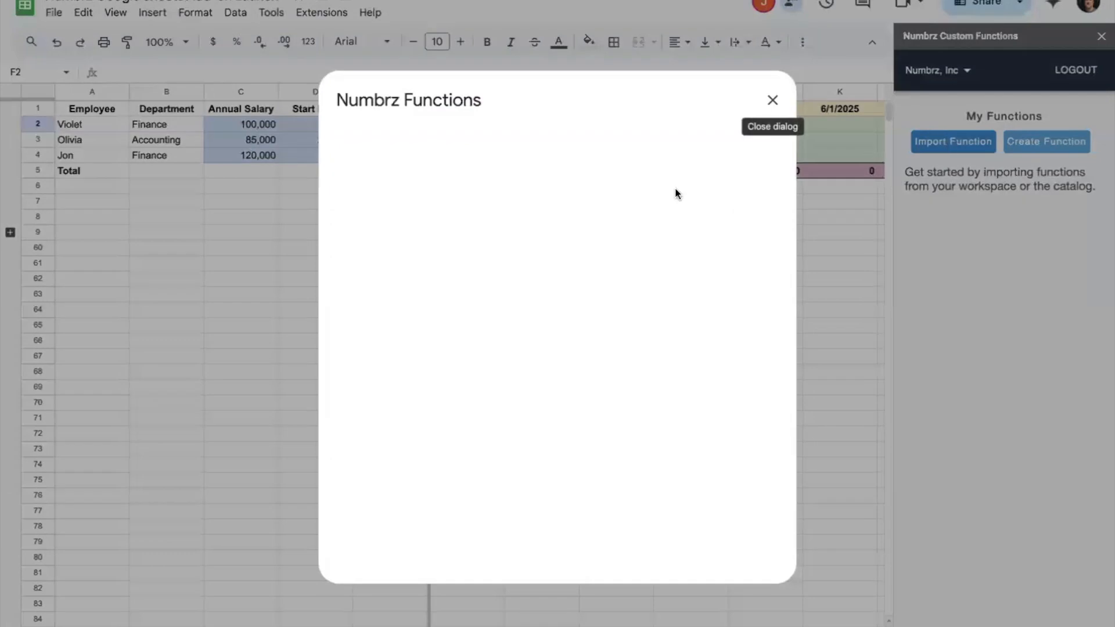
scroll(428, 333, down, 5)
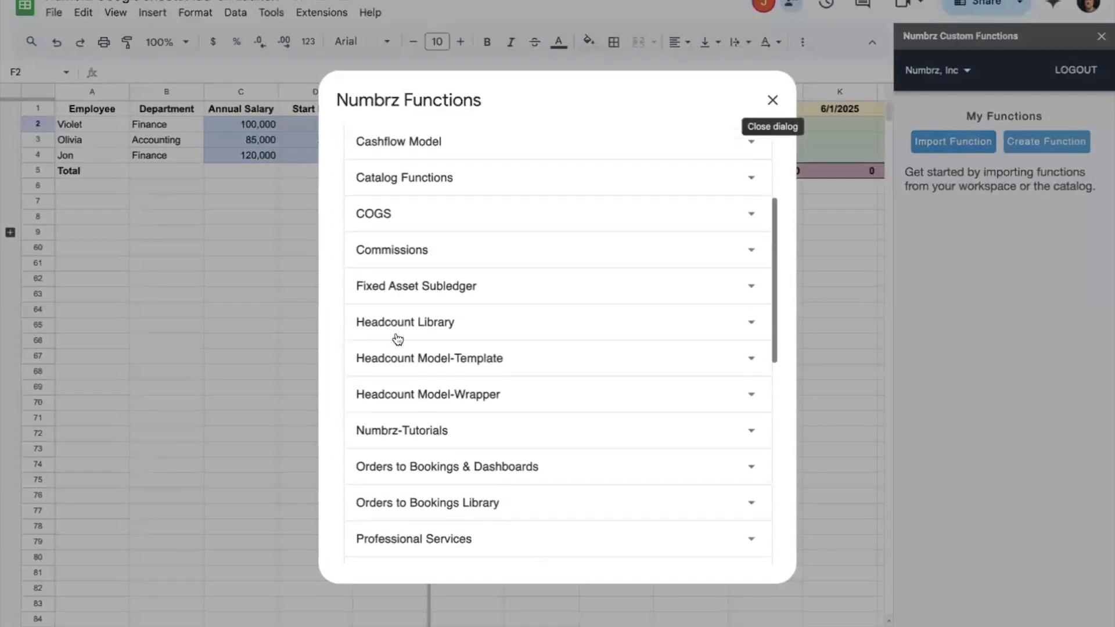
scroll(424, 279, up, 5)
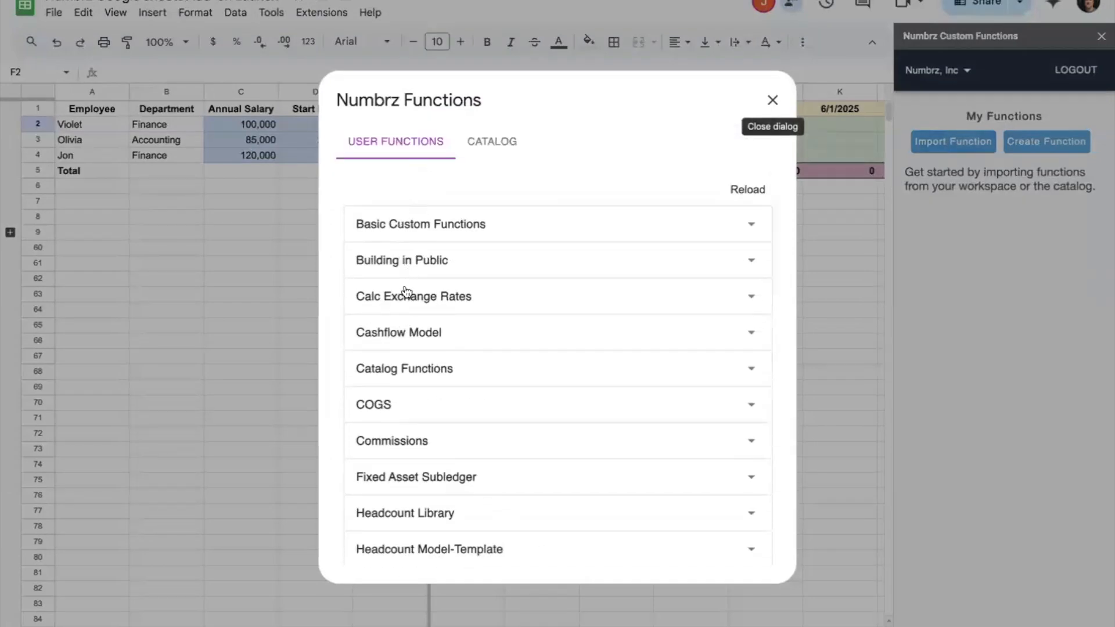
Add the Salary Expense-Simple function from the catalog's Headcount Library and close the function list
click(492, 145)
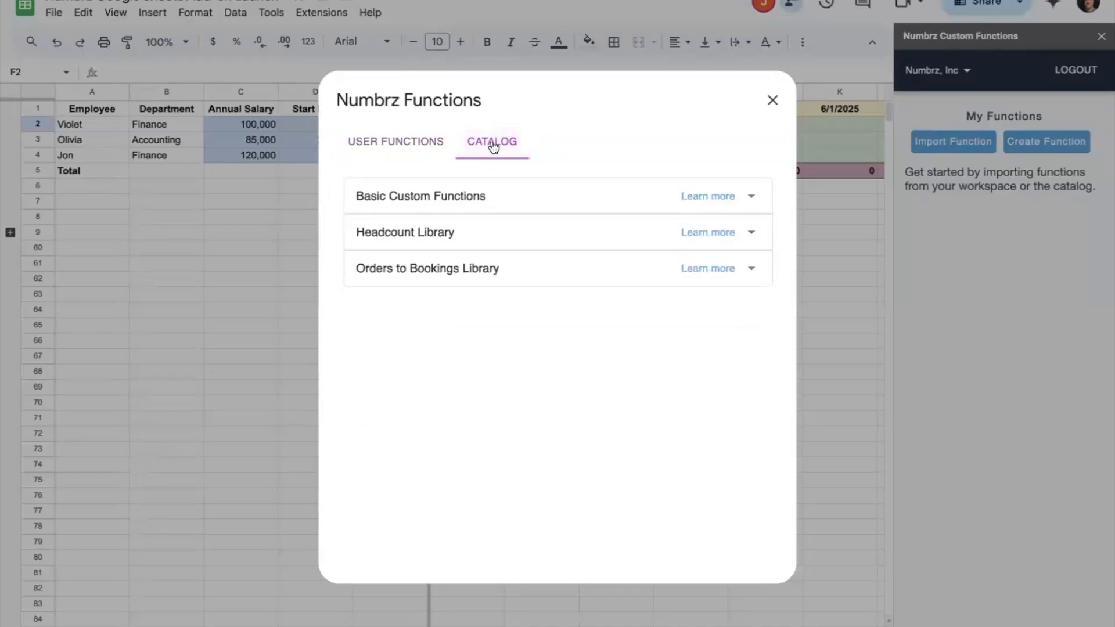
click(432, 233)
scroll(473, 332, down, 5)
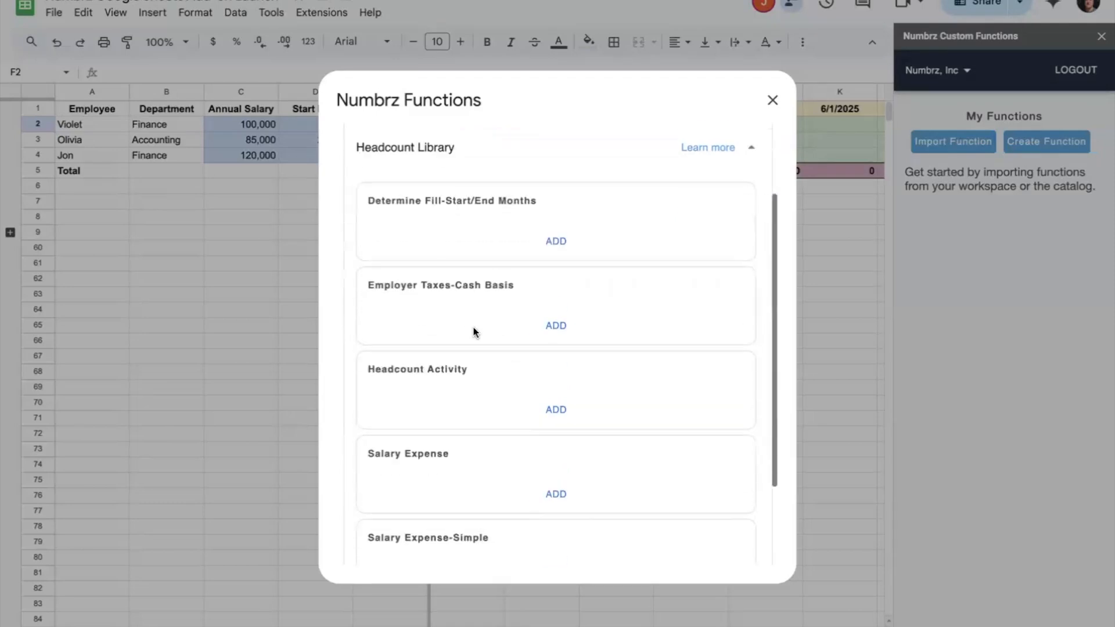
click(546, 481)
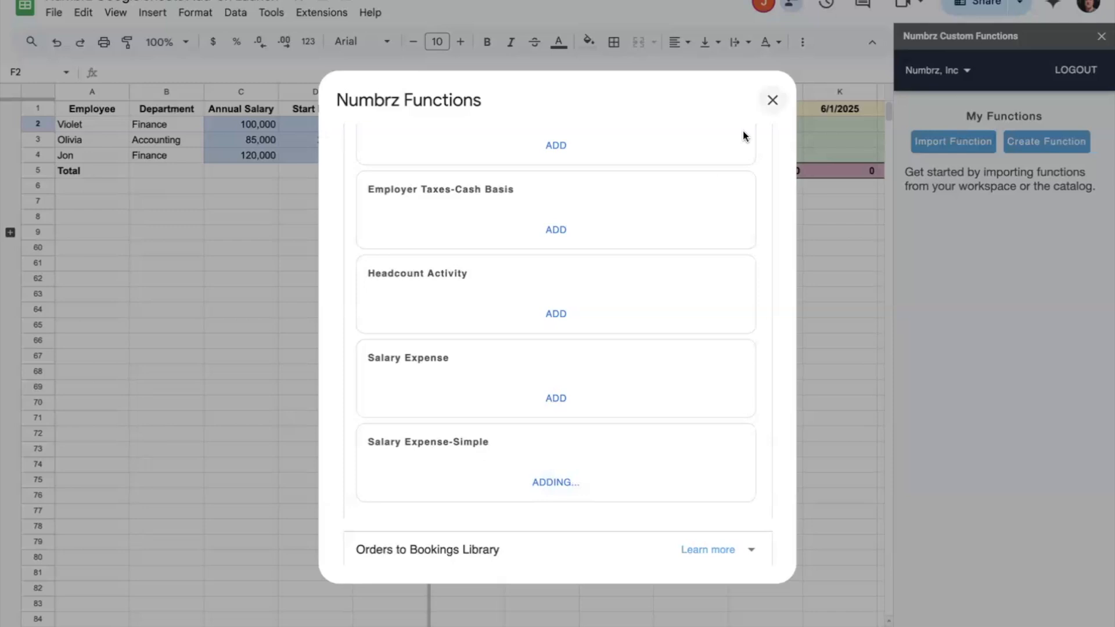
click(772, 102)
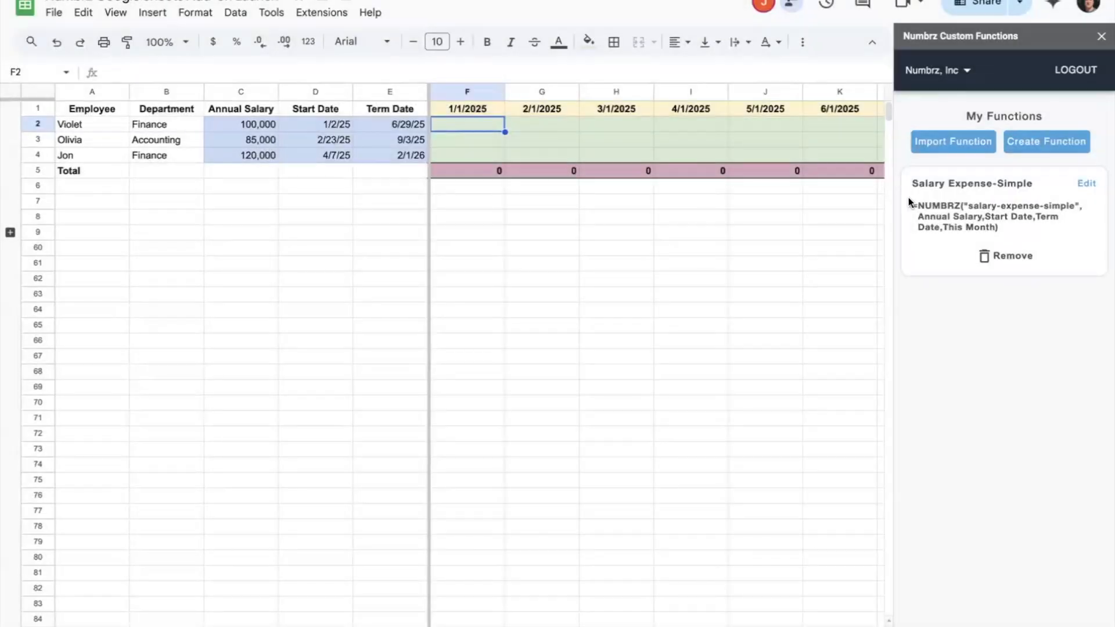
Copy the NUMBRZ "salary-expense-simple" formula from cell F100 into F2, so it references $C2, $D2, $E2 and F$1
scroll(484, 412, down, 10)
click(476, 285)
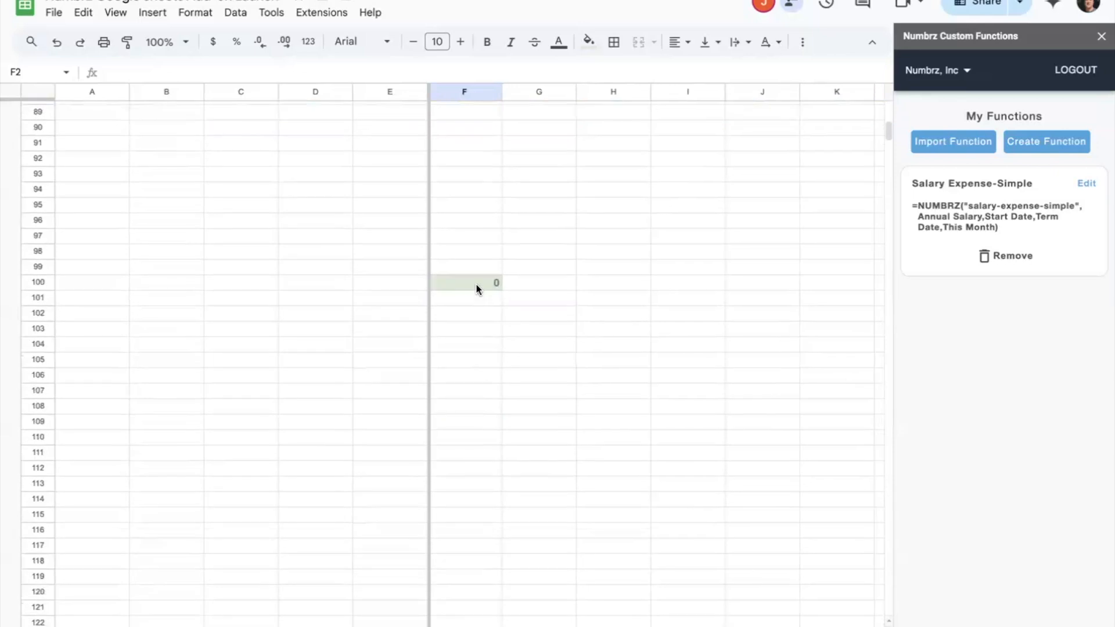
scroll(476, 284, up, 10)
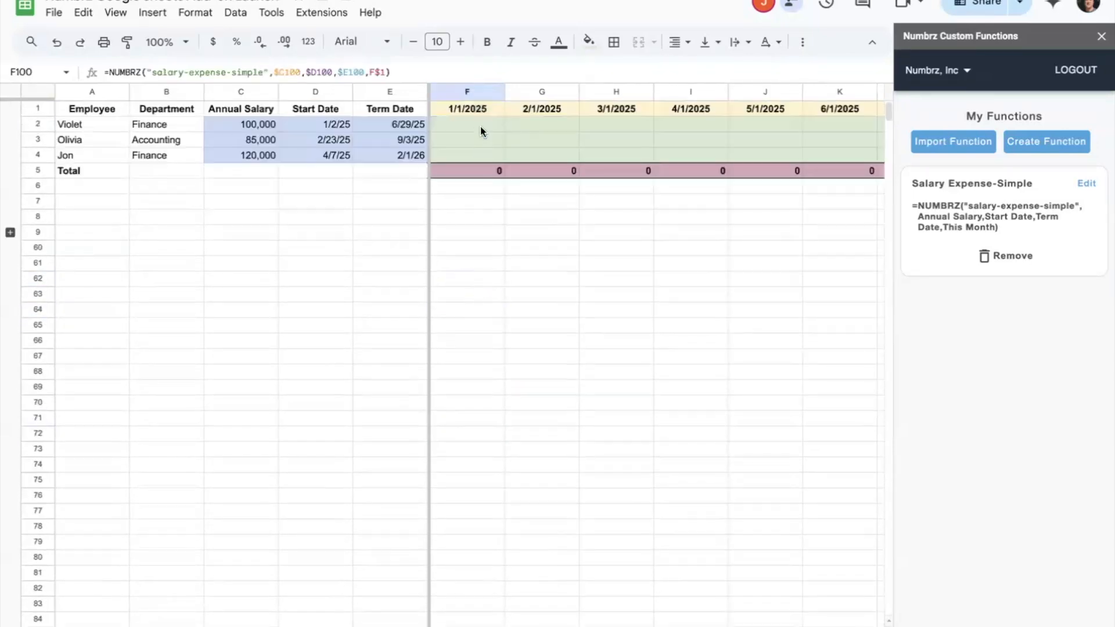
click(479, 126)
text(=NUMBRZ("salary-expense-simple",$C2,$D2,$E2,F$1))
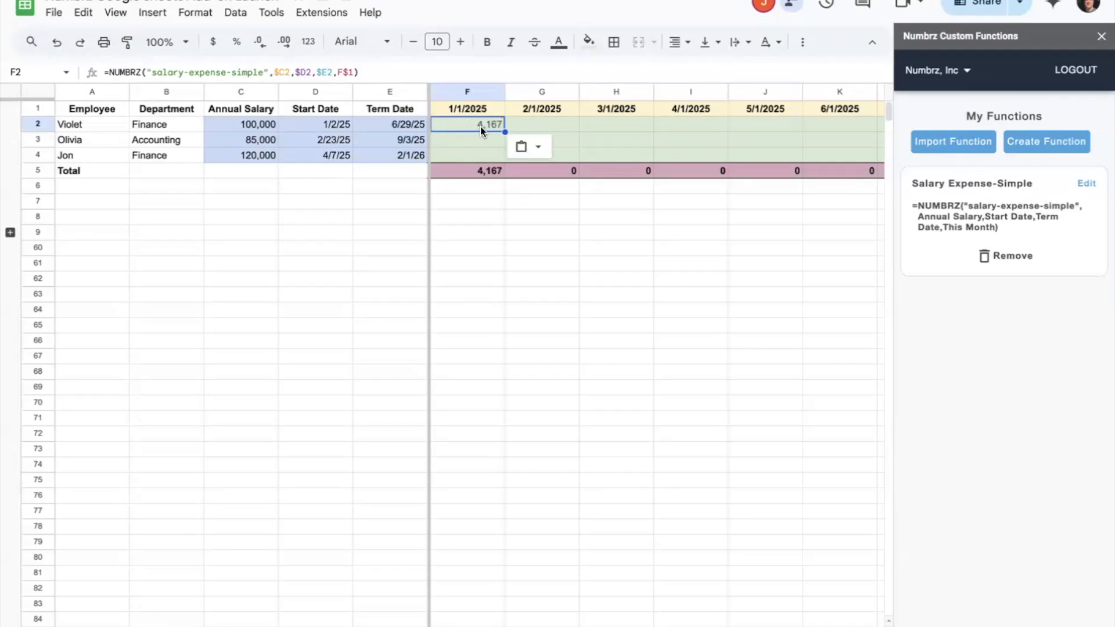
Examine the function name and cell references in the NUMBRZ formula in F2, leaving the formula as it is
click(385, 73)
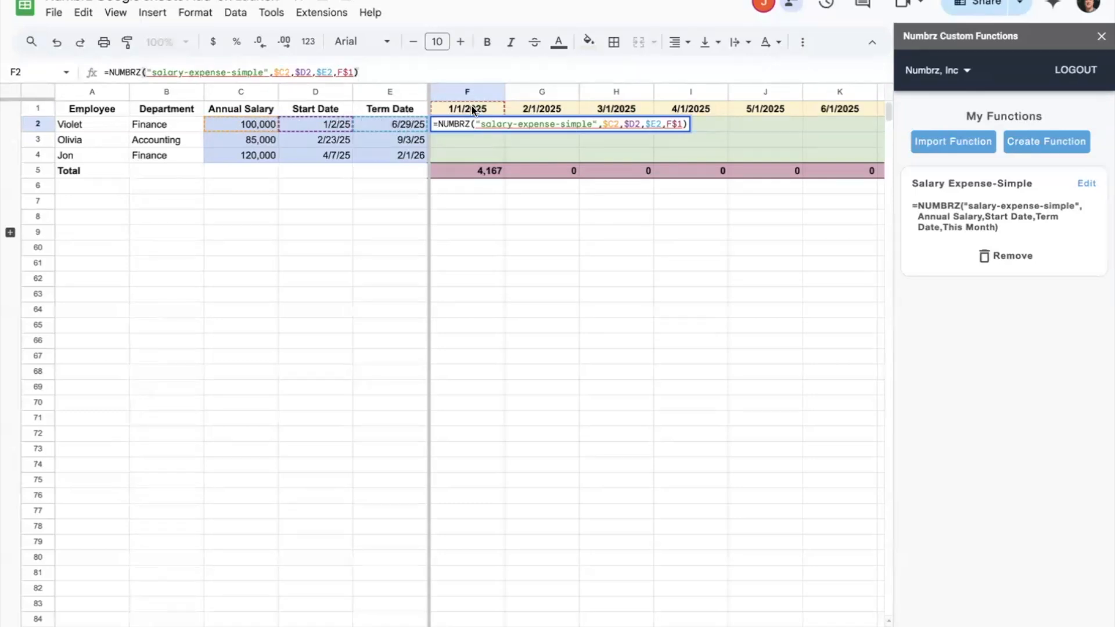
mouse_move(171, 72)
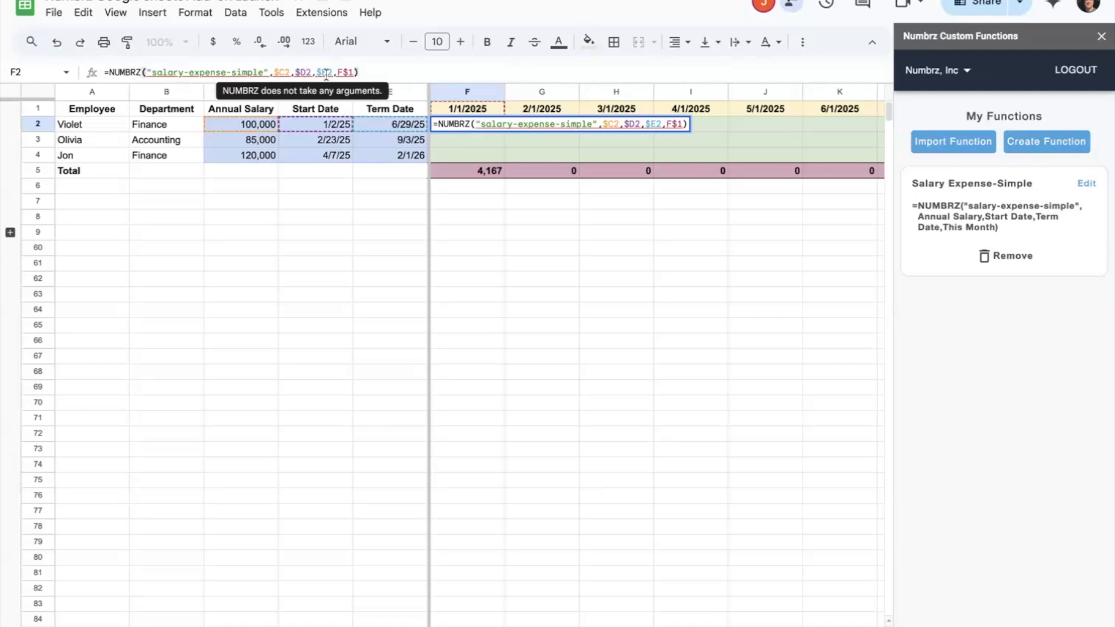
key(Return)
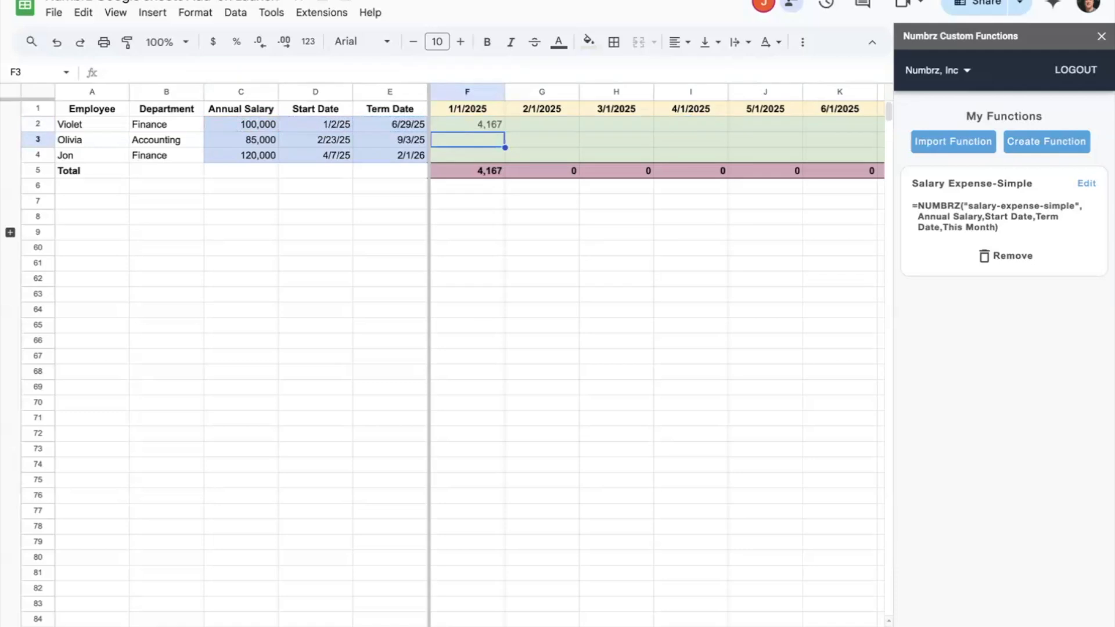
Look through the monthly columns up to December 2025 and the 2025 total column, and return toward January
key(Right)
key(Right)
key(Right)
key(Right)
key(Right)
key(Right)
key(Right)
key(Right)
key(Right)
key(Right)
key(Right)
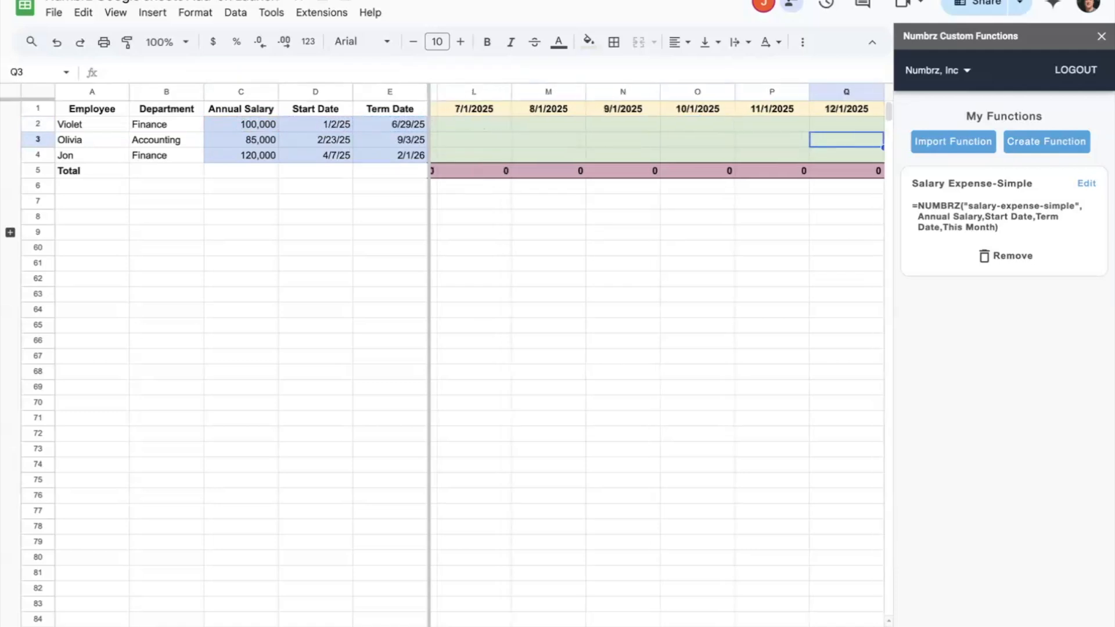
key(Right)
key(Right)
key(Left)
key(Left)
key(Left)
key(Left)
key(Left)
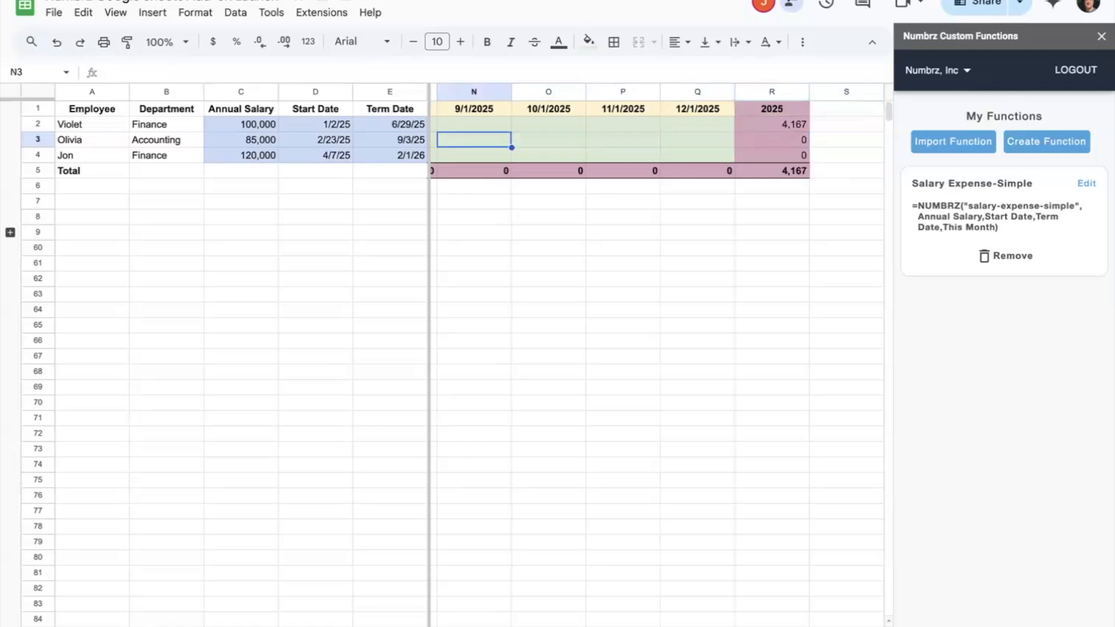
key(Left)
key(Left)
key(Left)
key(Left)
key(Left)
key(Left)
key(Left)
key(Left)
key(Left)
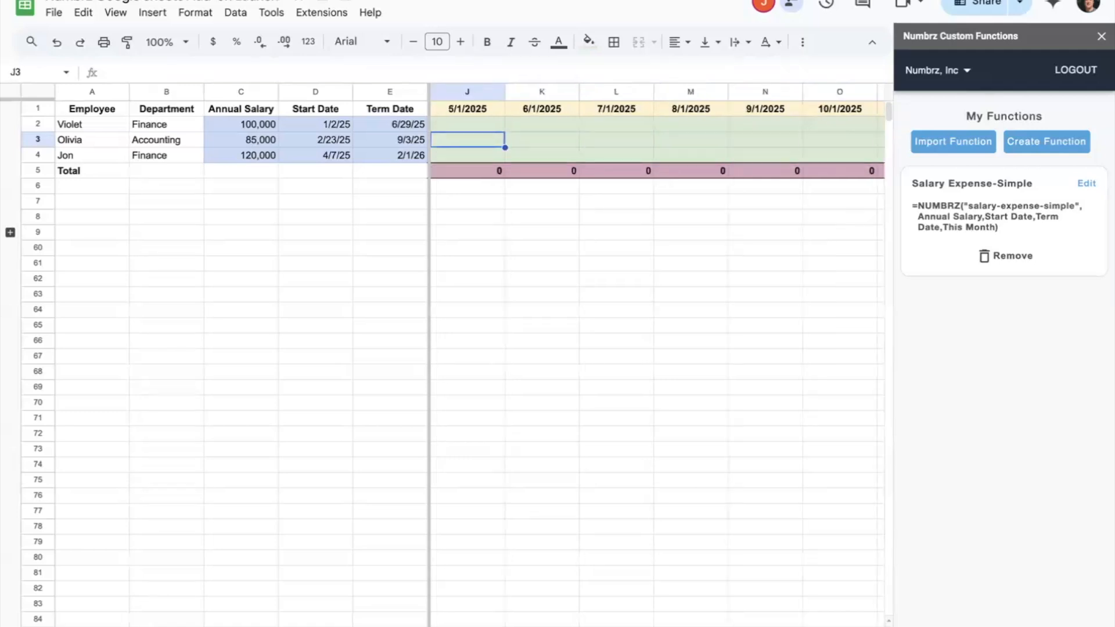
Fill the NUMBRZ salary formula from F2 down all three employee rows and across the monthly columns
key(Right)
key(Up)
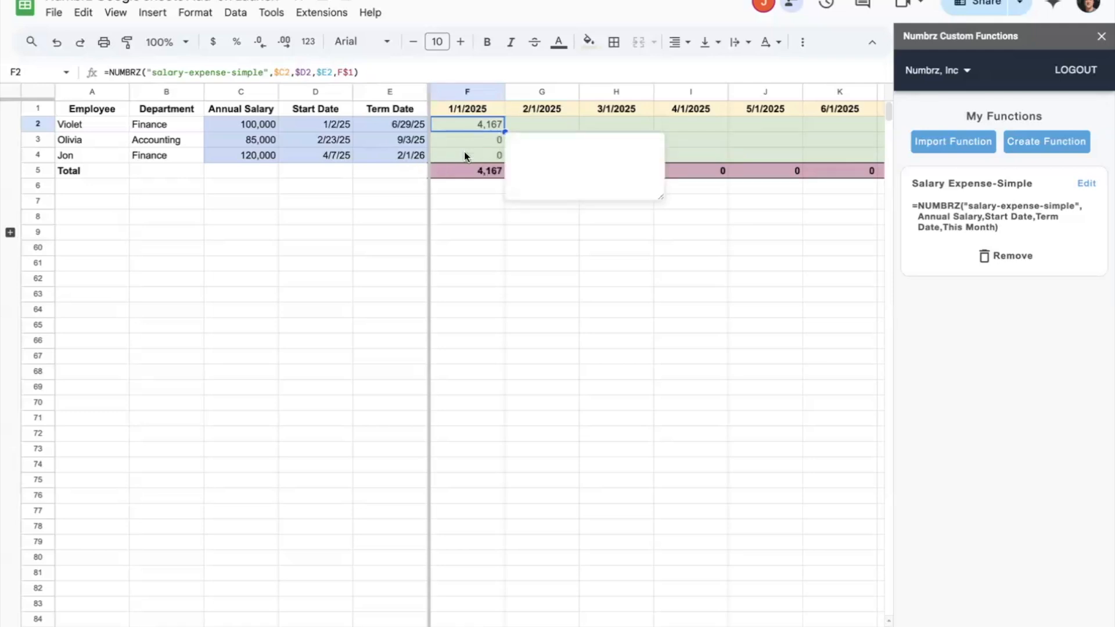
click(493, 265)
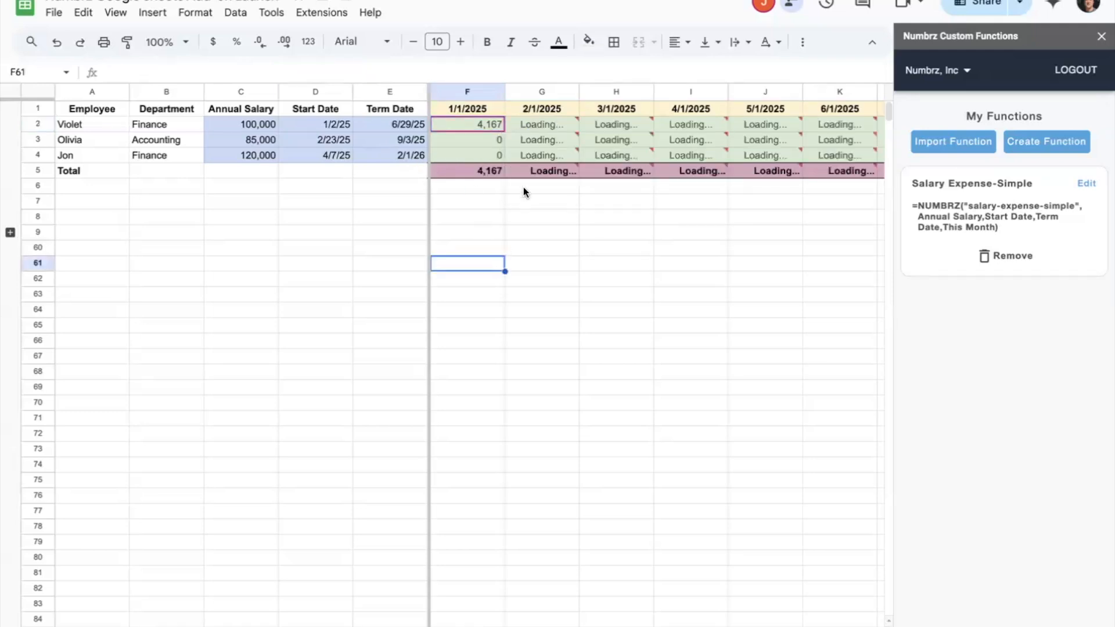
mouse_move(525, 141)
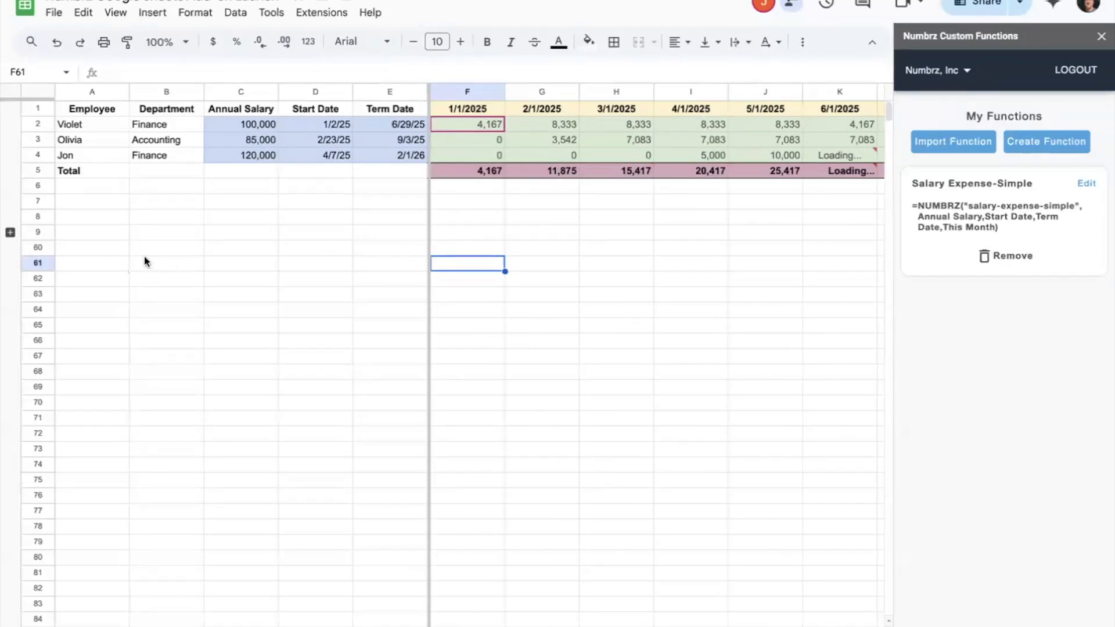
Expand the grouped rows 10 to 59 and examine the long dataset's columns and the salary expense pivot table above it
click(10, 233)
scroll(151, 322, down, 1)
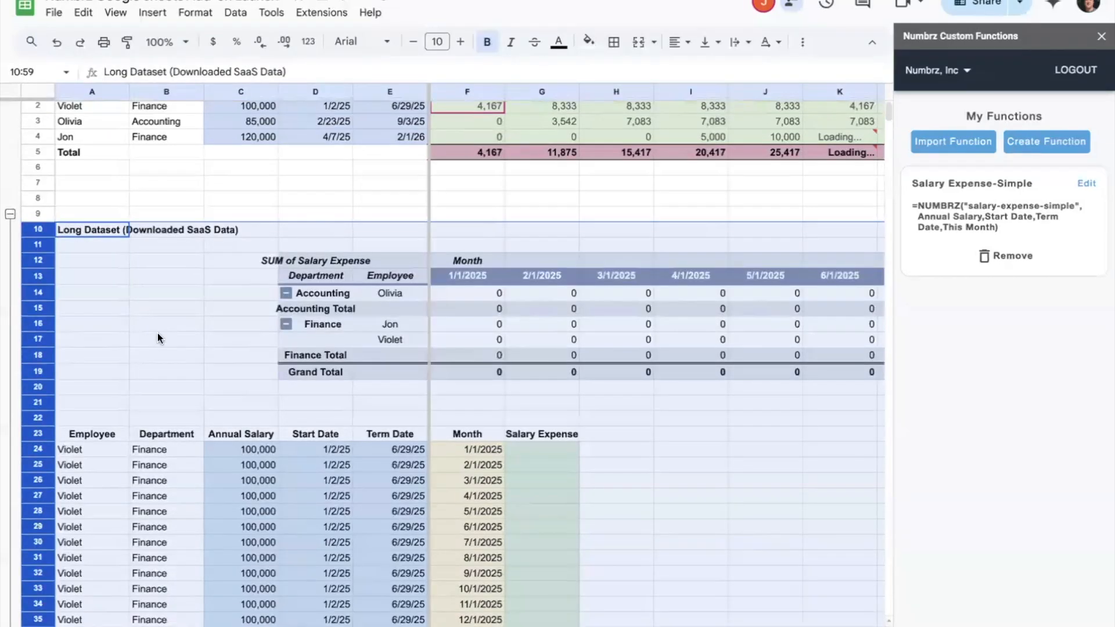
scroll(158, 334, down, 5)
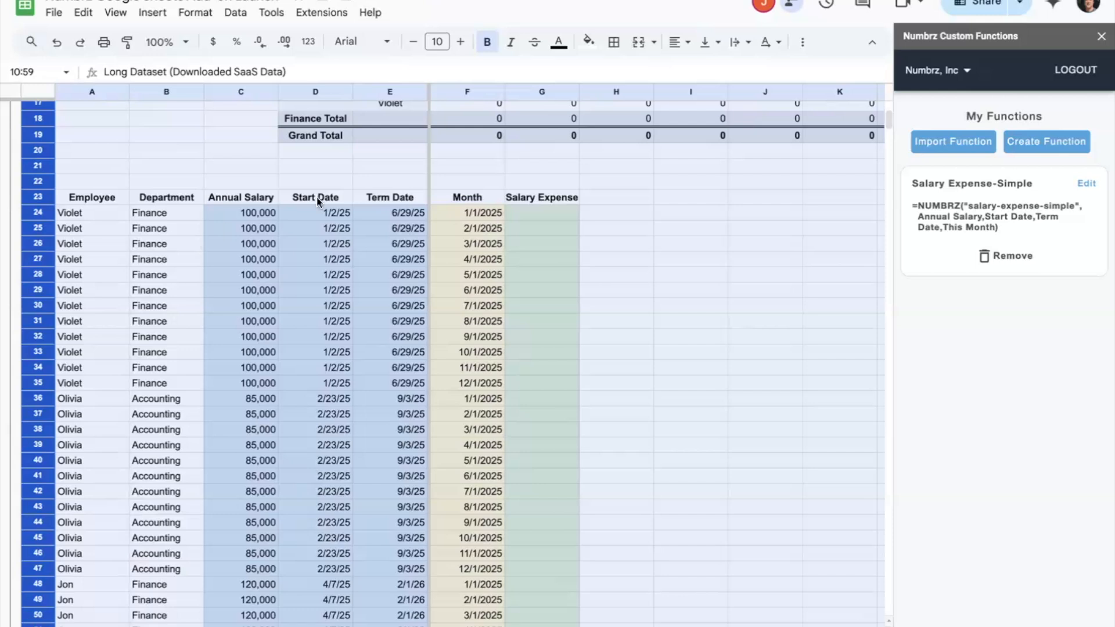
click(462, 196)
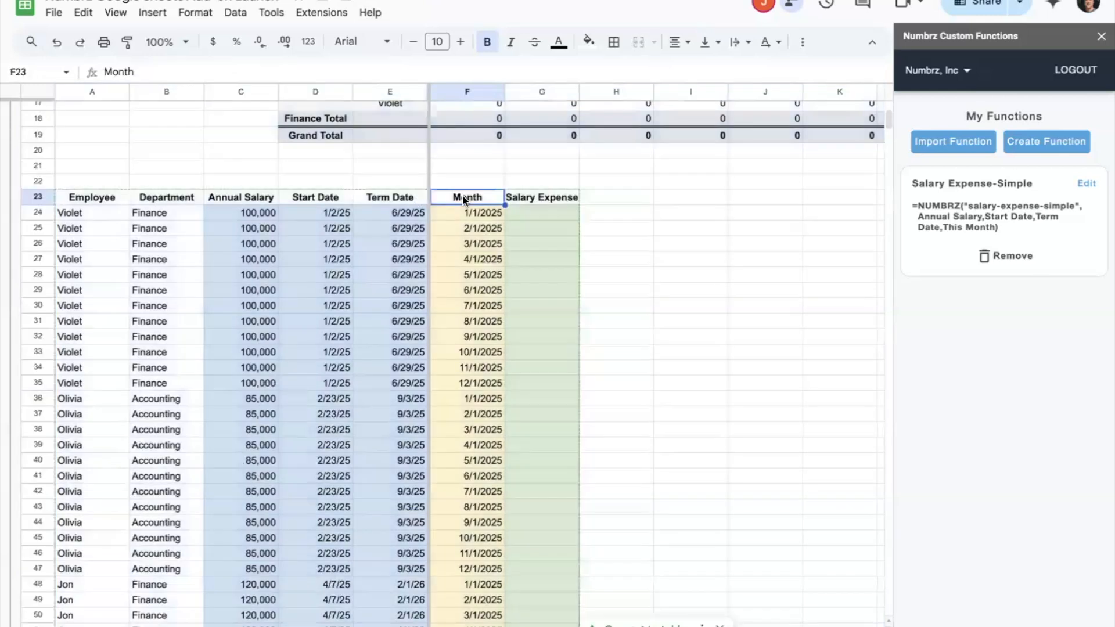
scroll(352, 173, up, 3)
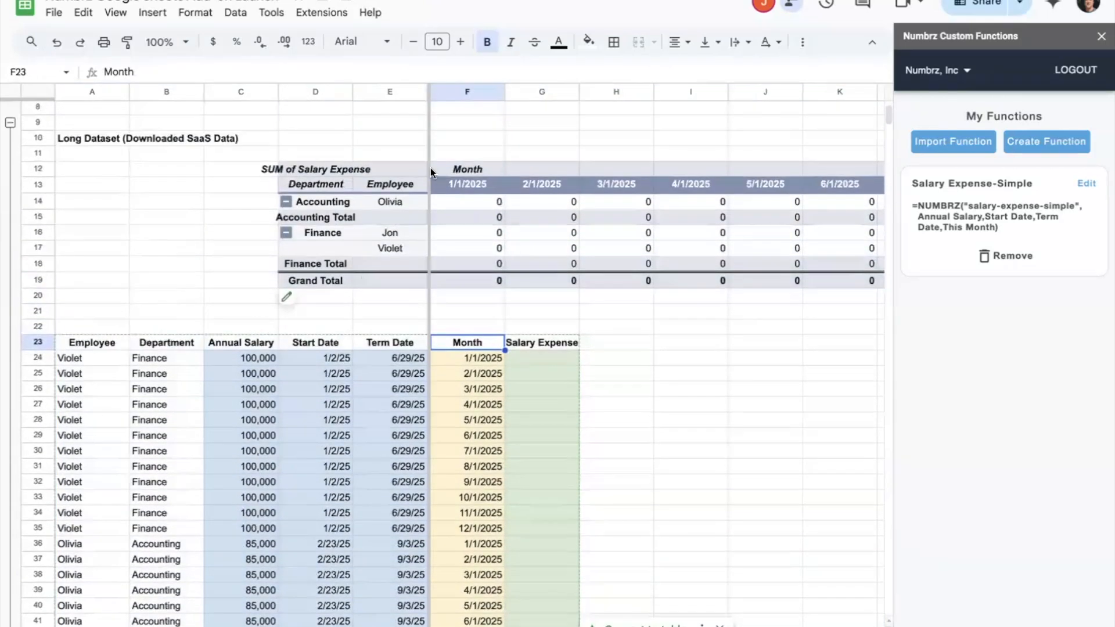
scroll(304, 240, down, 3)
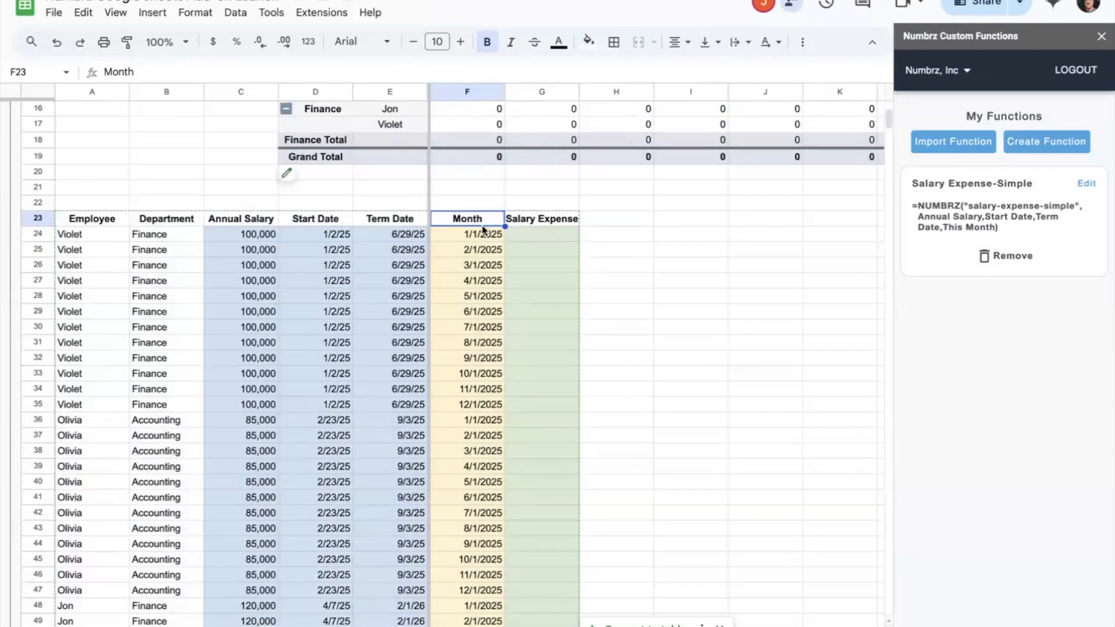
Copy the Salary Expense-Simple formula template from the add-on into G24, the first Salary Expense cell of the long dataset
drag(477, 232, 478, 423)
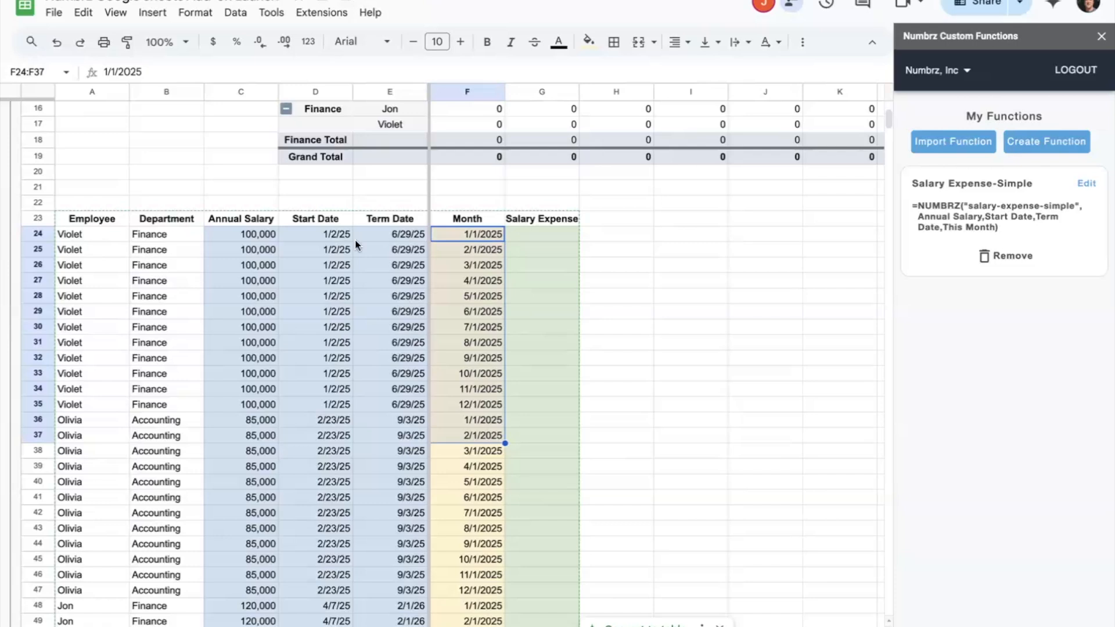
drag(247, 232, 479, 406)
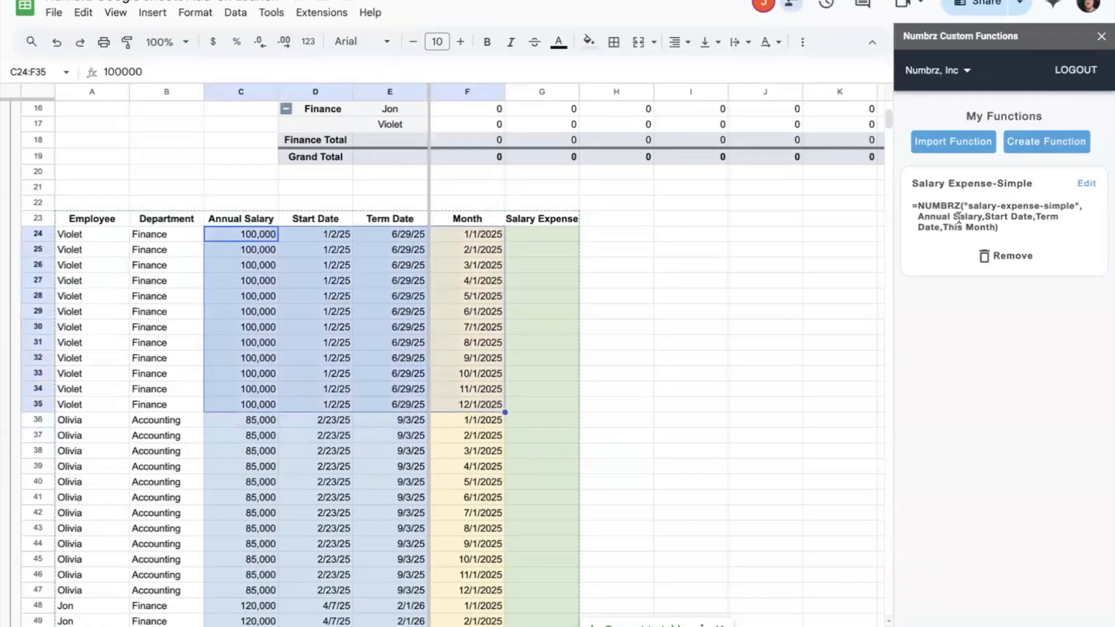
drag(997, 228, 915, 207)
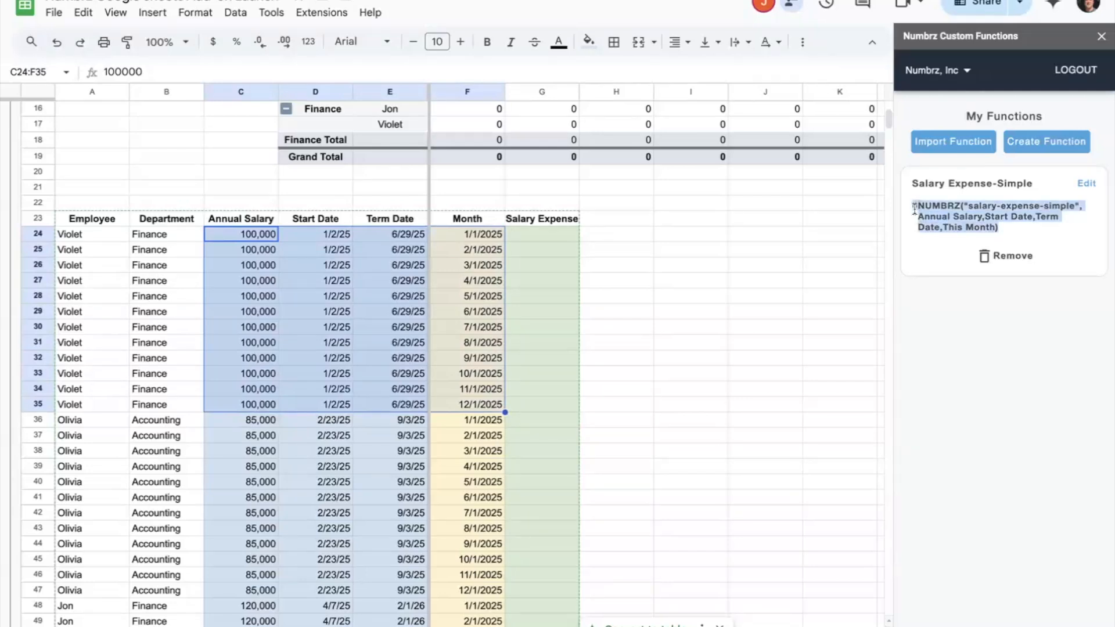
click(558, 235)
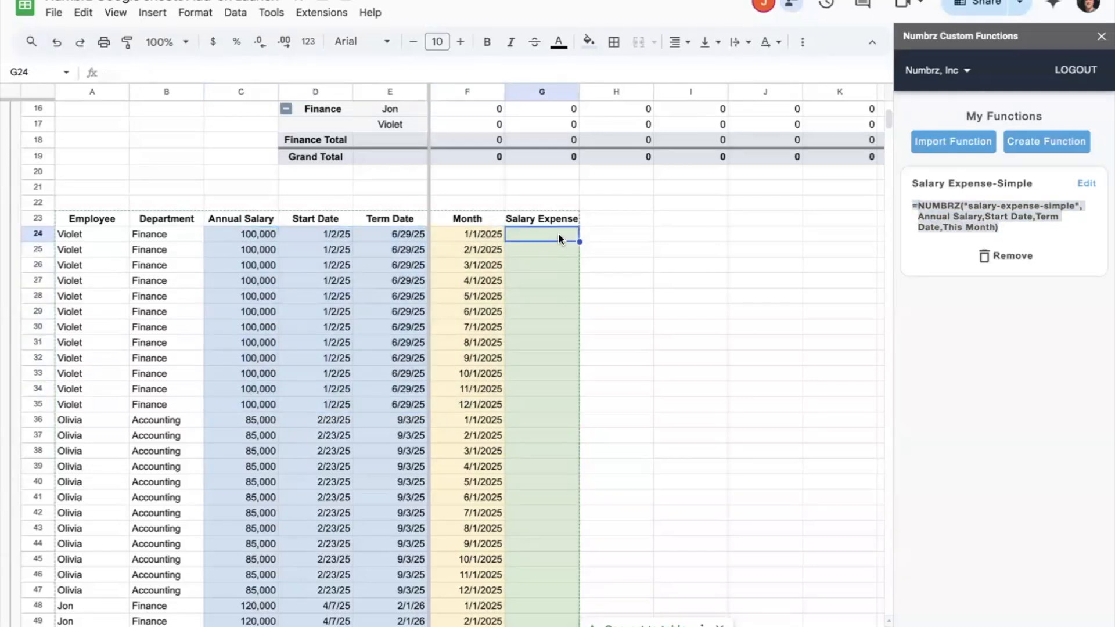
text(=NUMBRZ("salary-expense-simple", Annual Salary,Start Date,Term Date,This Month))
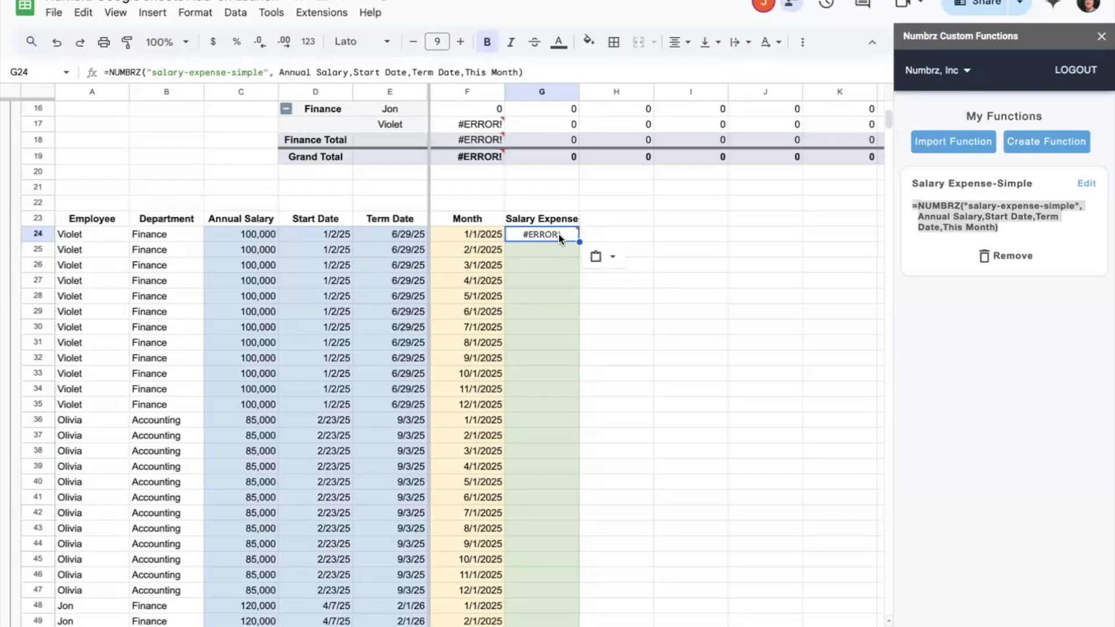
Replace the placeholder arguments of the NUMBRZ formula in G24 with the single range C24:F59
click(517, 72)
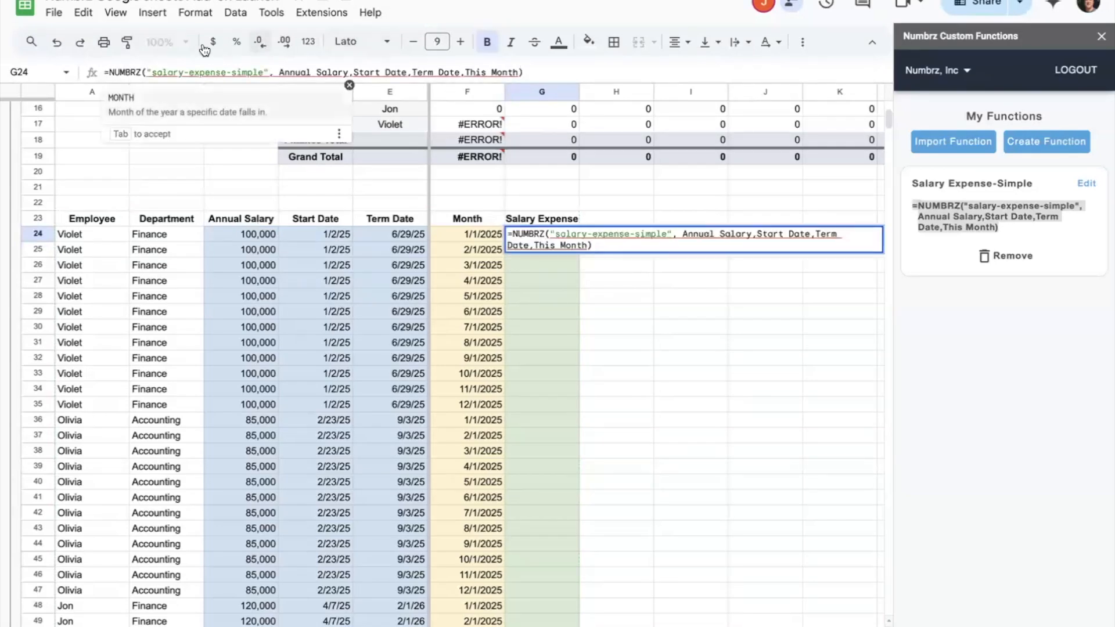
shift+click(281, 71)
key(BackSpace)
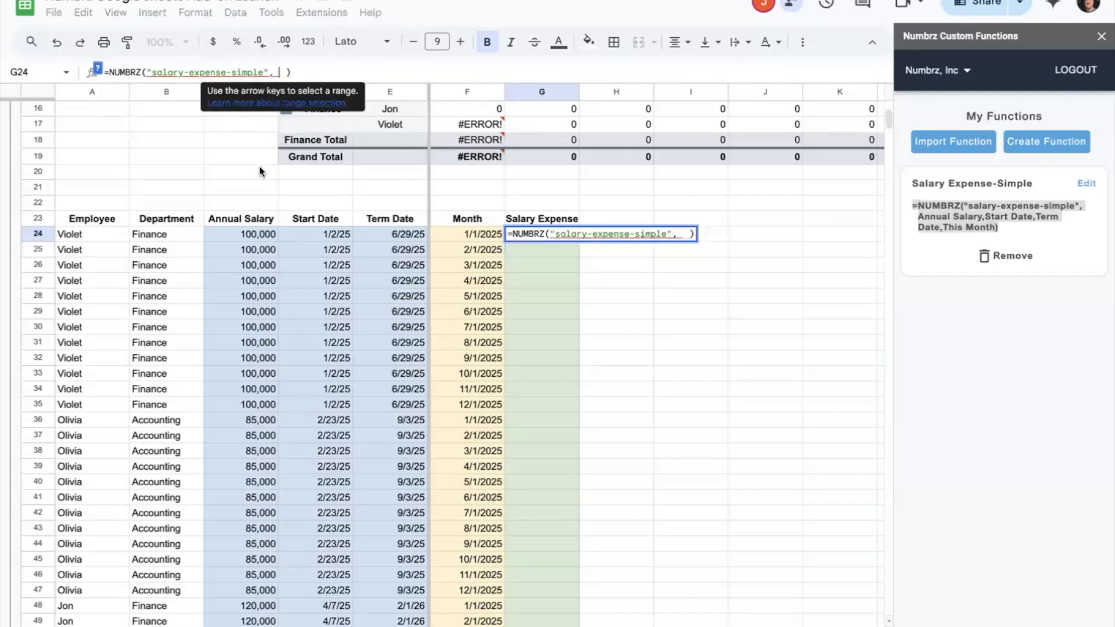
drag(250, 235, 472, 558)
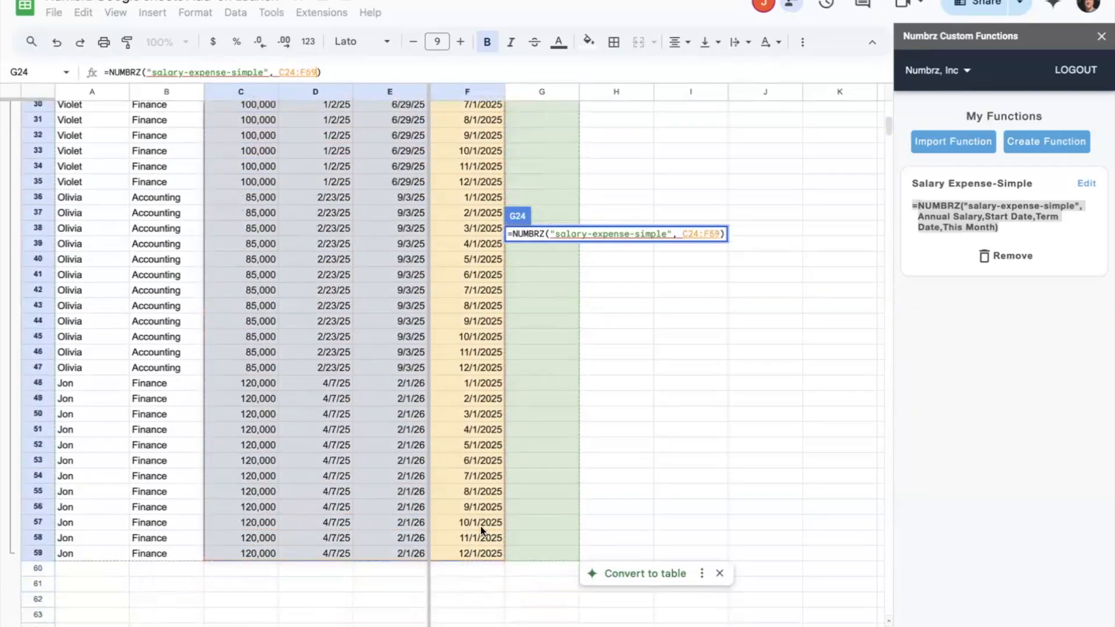
key(Return)
Examine the Salary Expense column, comparing the formula in G24 with the cells beneath it, and check the pivot table above
scroll(573, 364, up, 5)
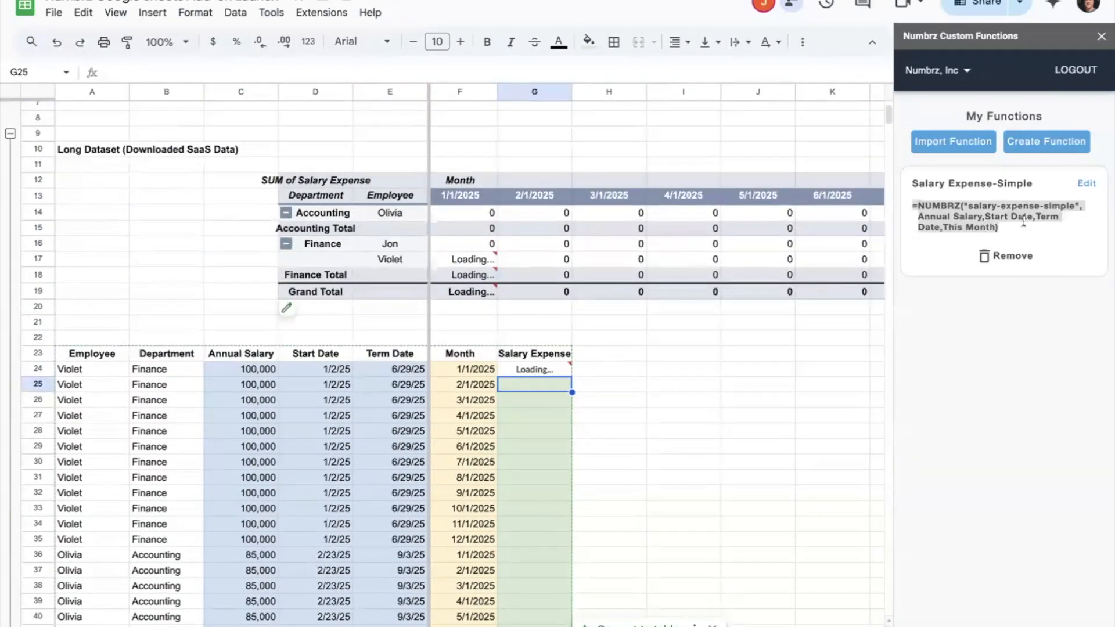
scroll(548, 372, down, 4)
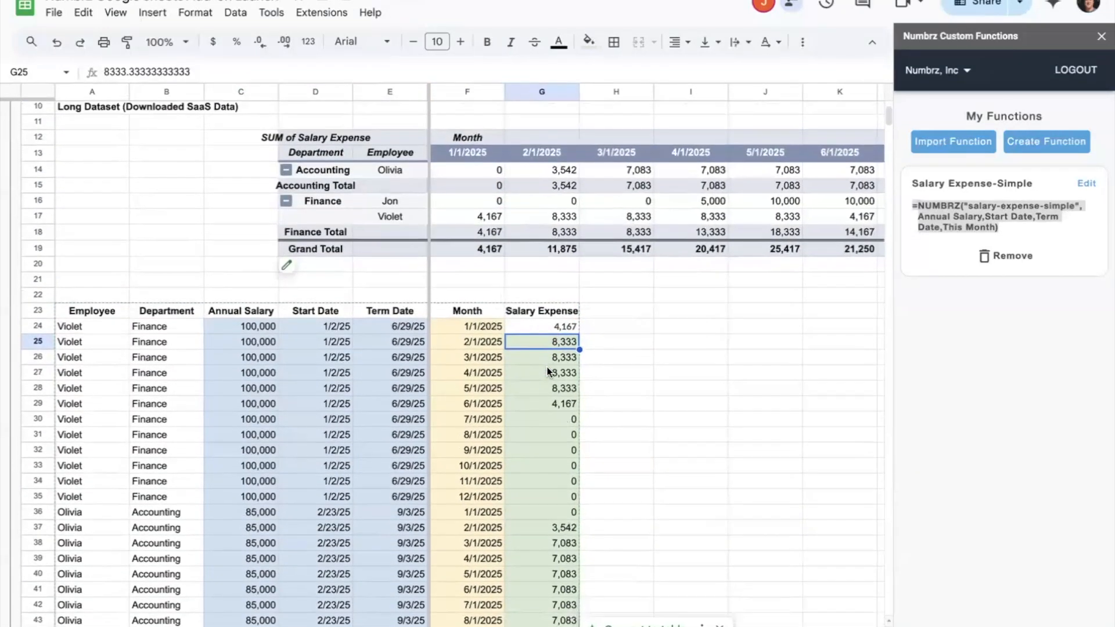
click(558, 271)
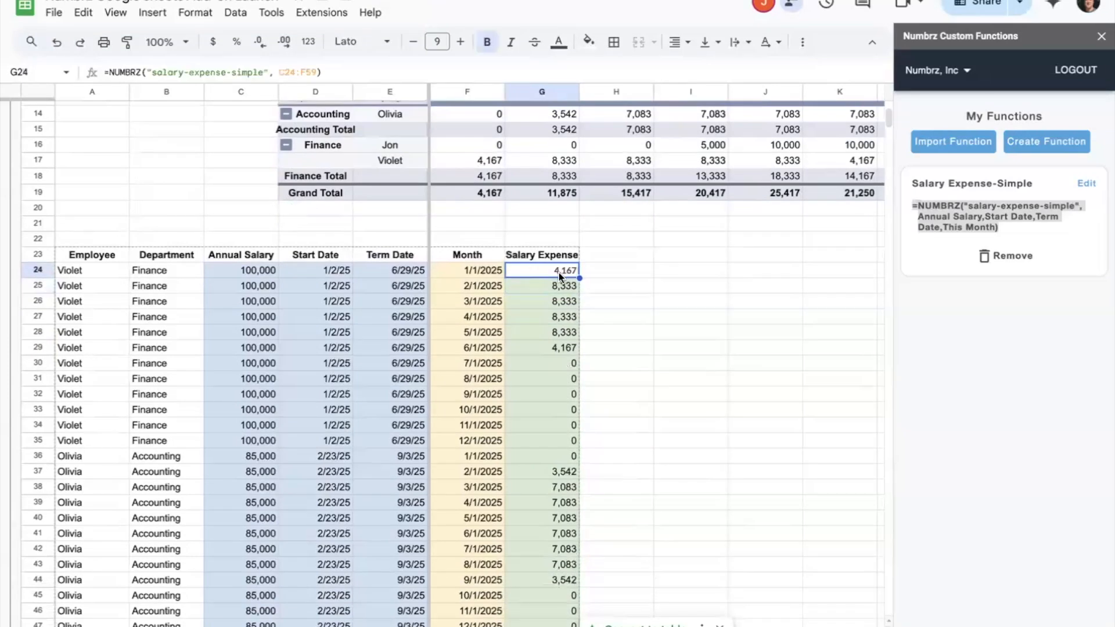
click(557, 283)
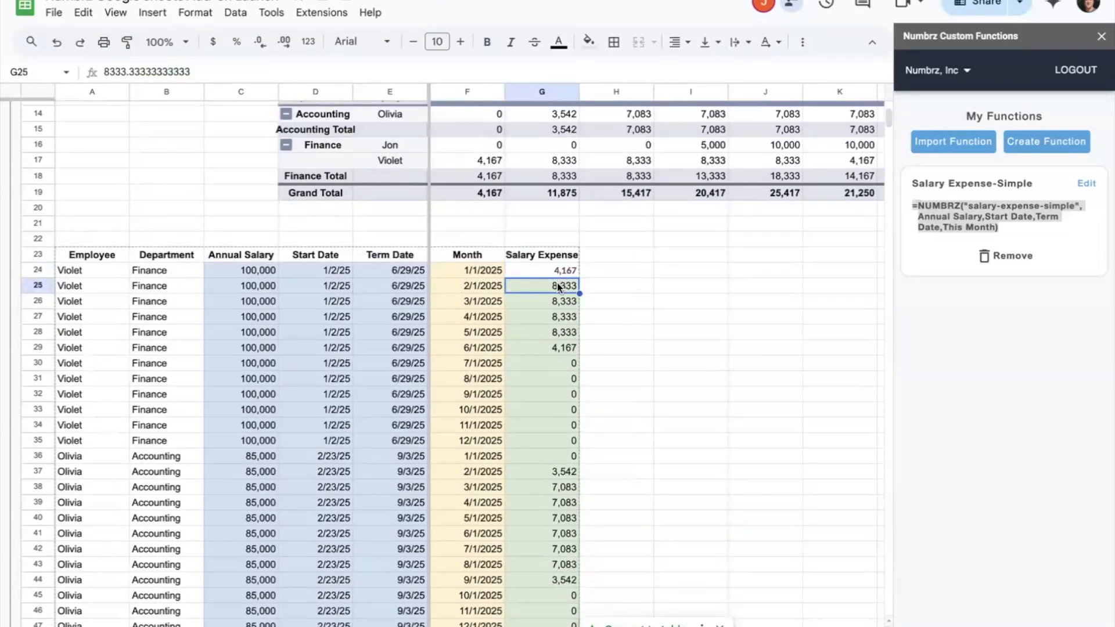
click(556, 294)
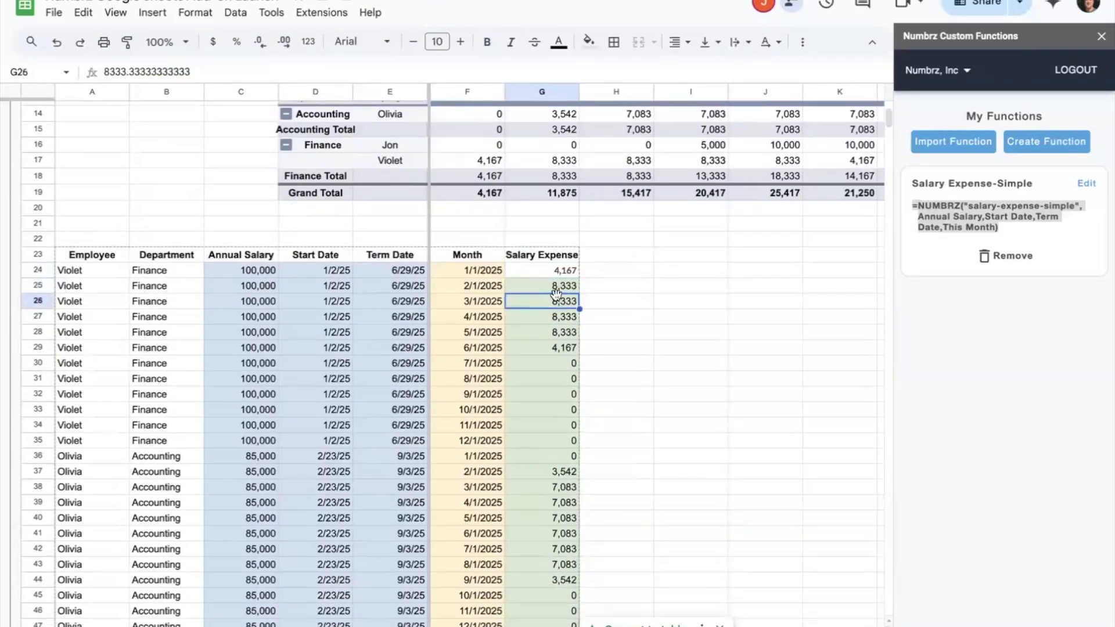
scroll(420, 428, up, 4)
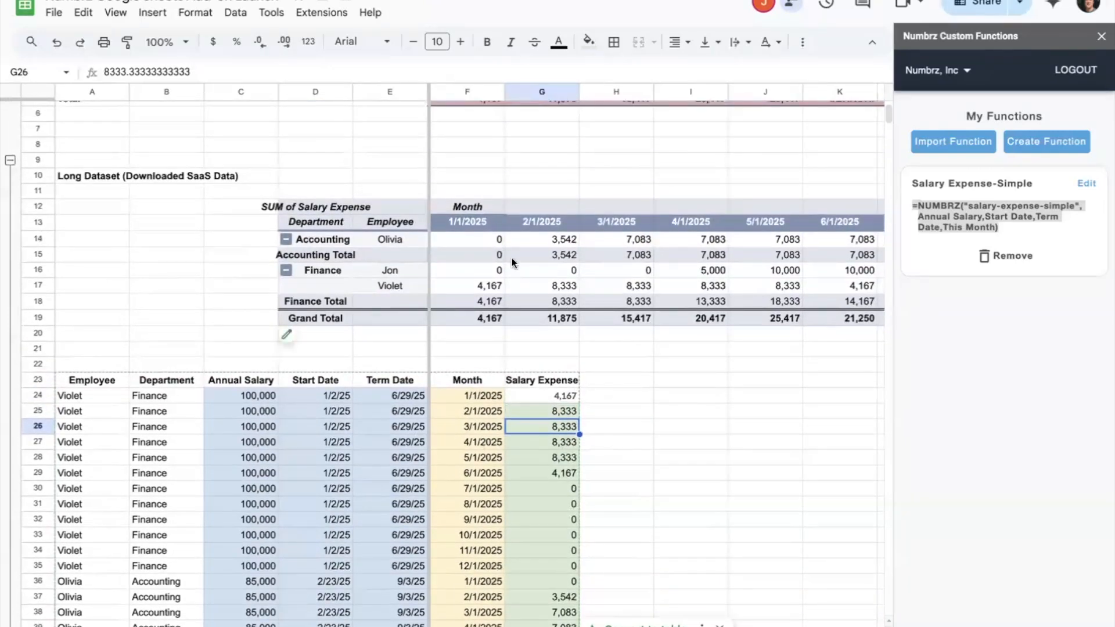
click(513, 256)
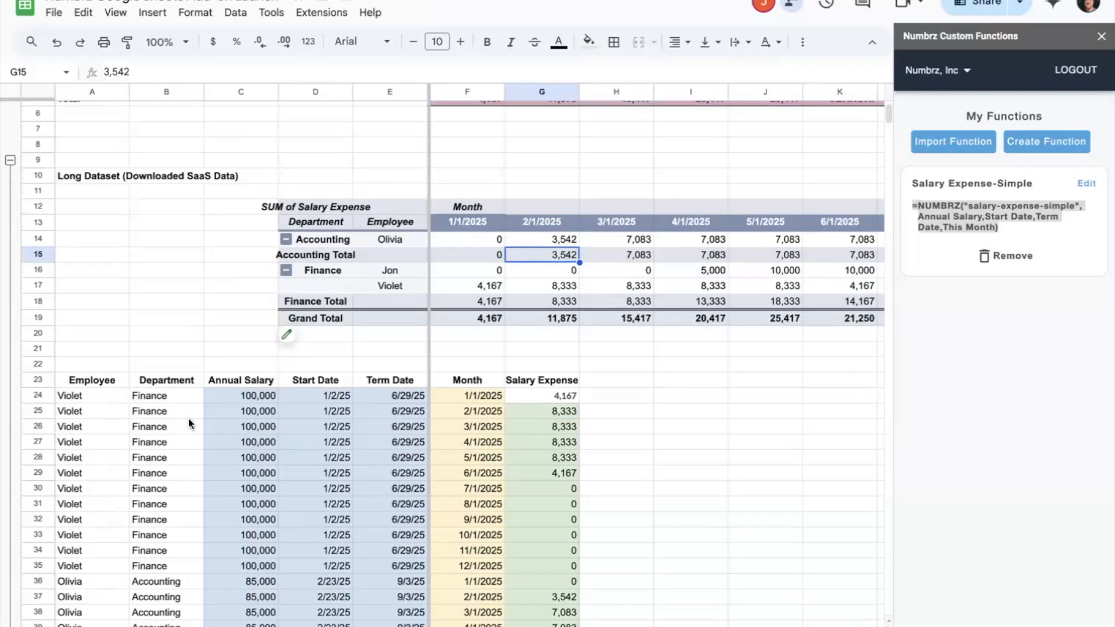
click(558, 395)
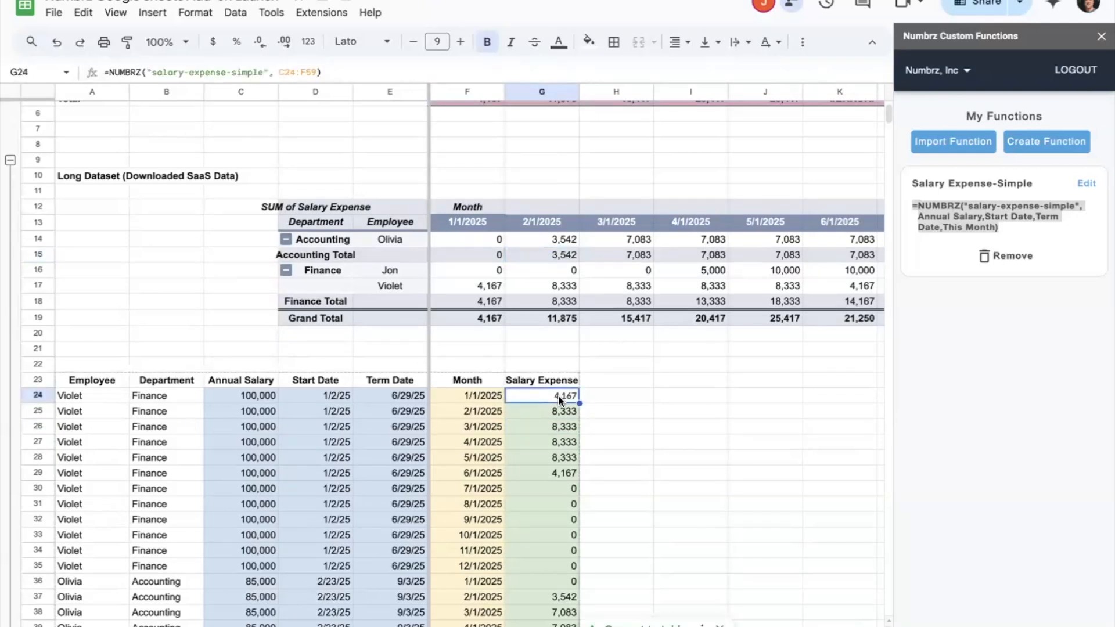
Compare the wide dataset's monthly totals in row 5 with the pivot table's grand totals in row 19 across the months
scroll(559, 396, up, 1)
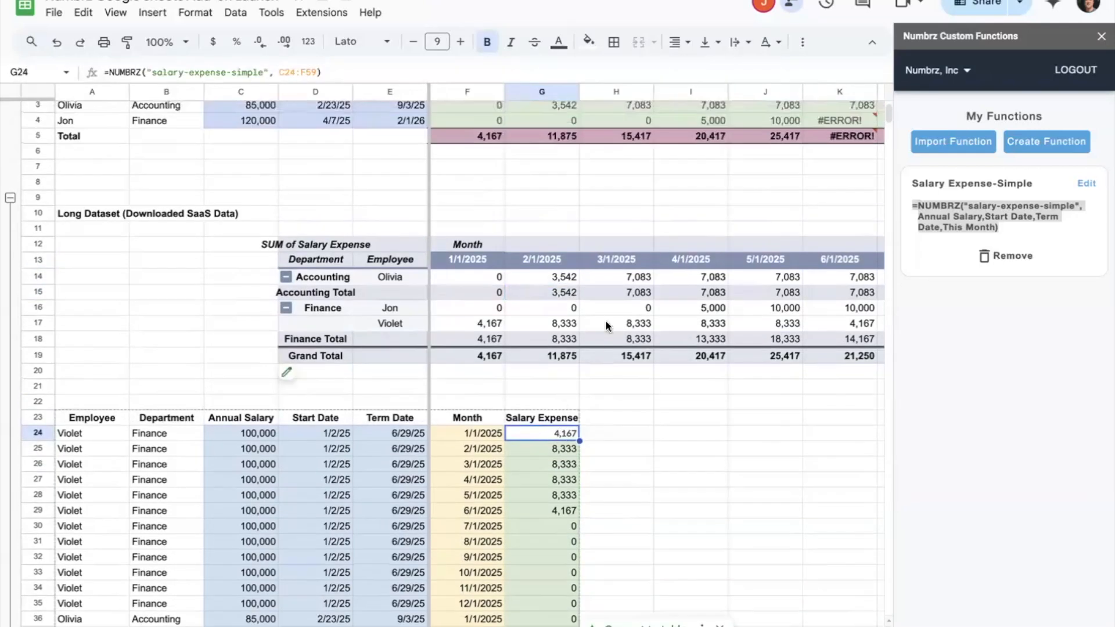
scroll(605, 325, up, 1)
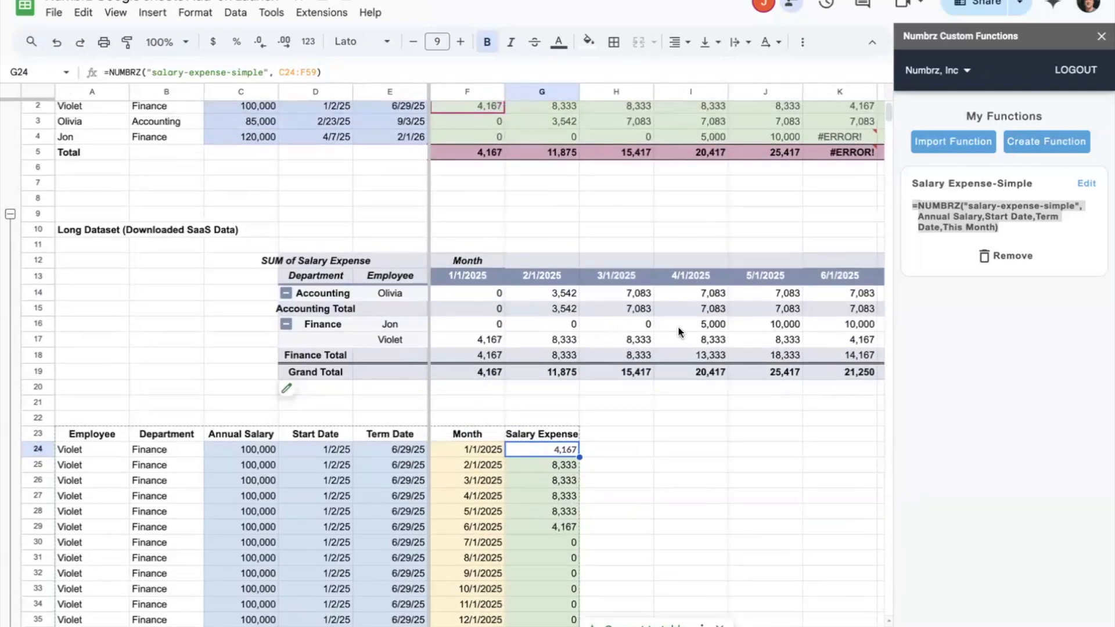
scroll(677, 330, right, 1)
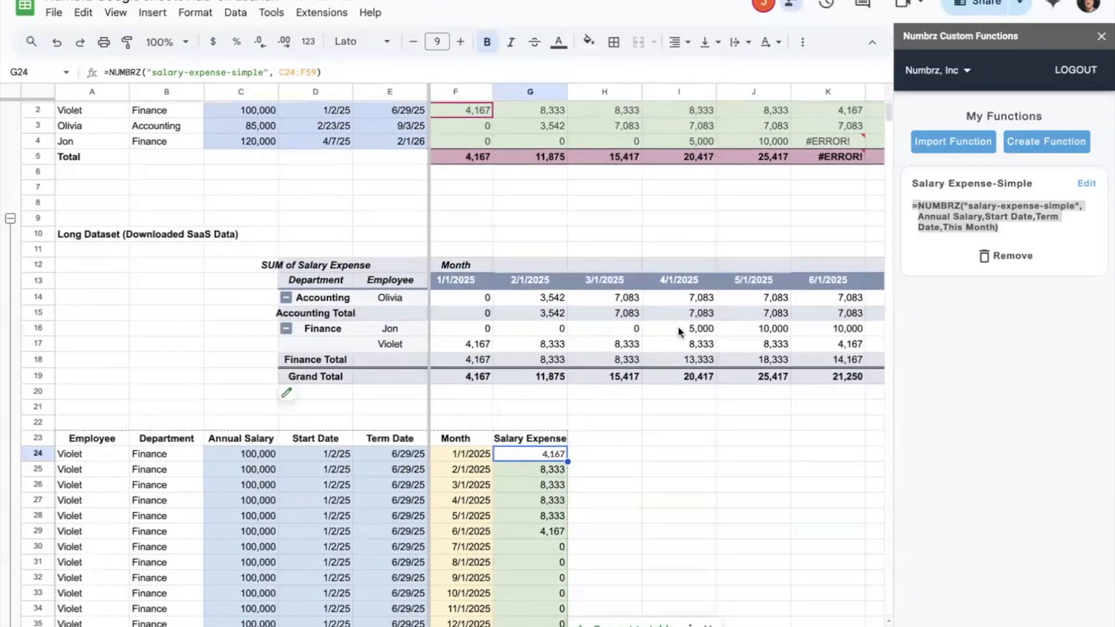
scroll(678, 331, up, 1)
scroll(678, 331, left, 1)
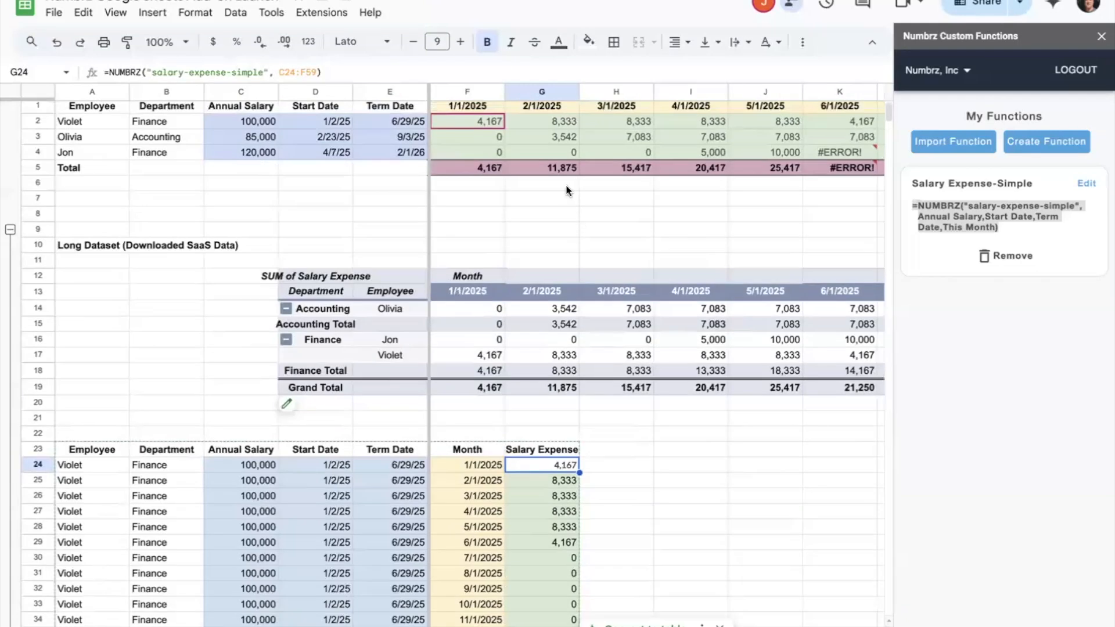
click(558, 167)
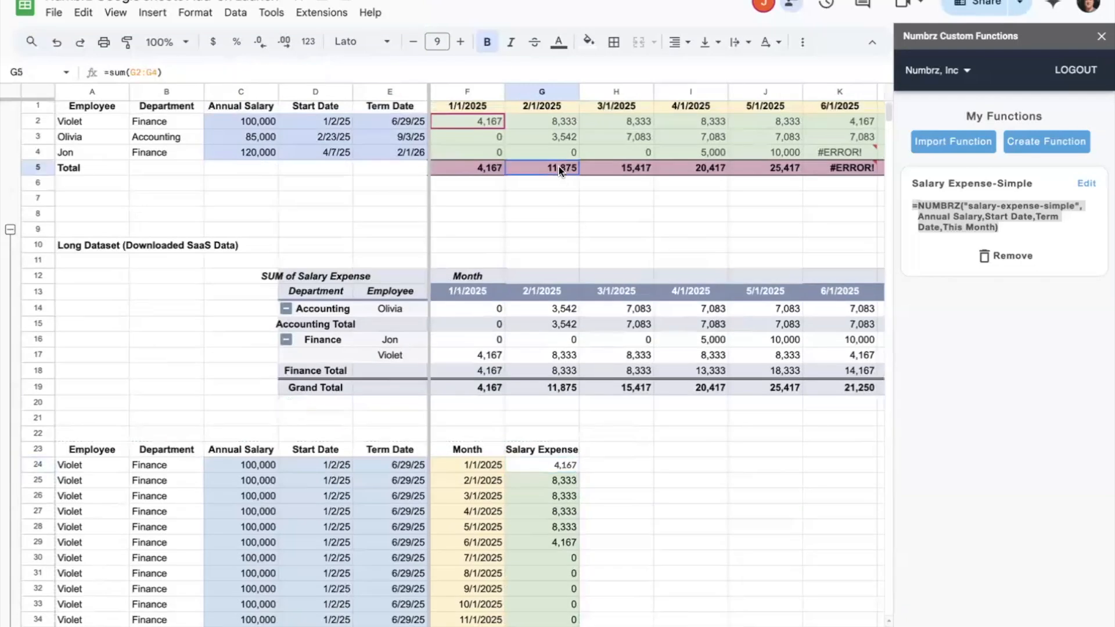
click(554, 387)
click(619, 387)
scroll(619, 387, right, 3)
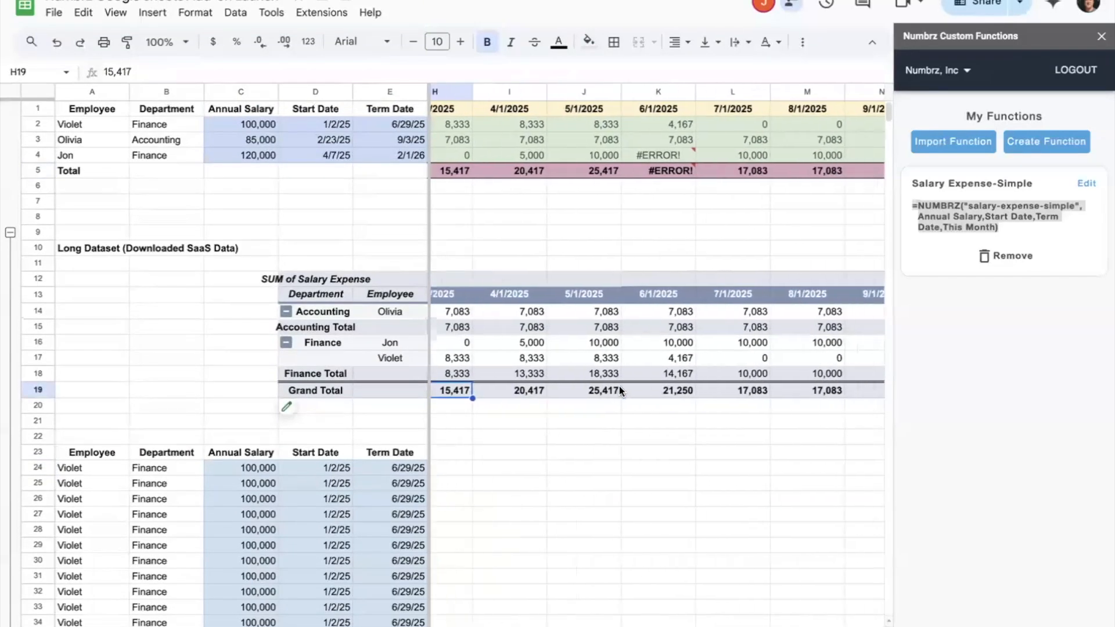
scroll(619, 385, right, 1)
click(618, 388)
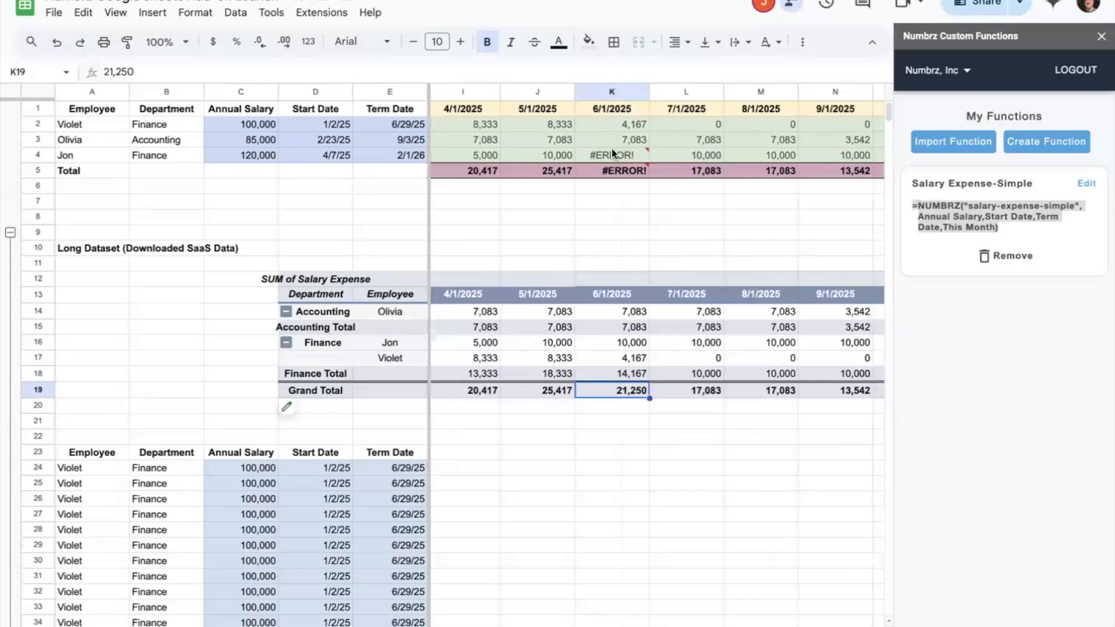
click(601, 343)
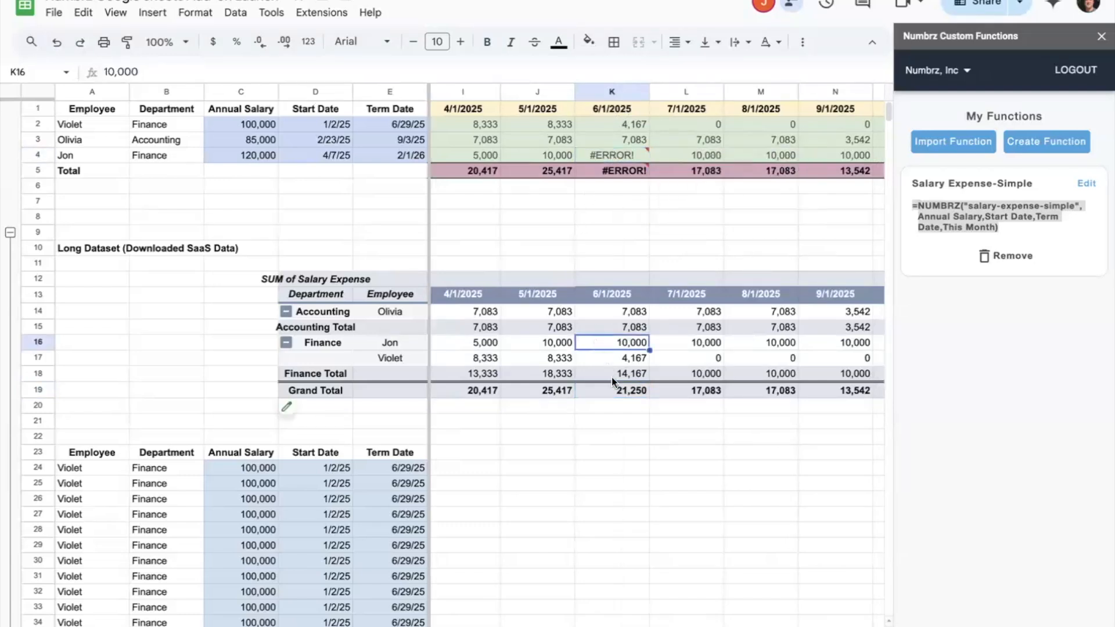
click(615, 389)
scroll(616, 388, right, 2)
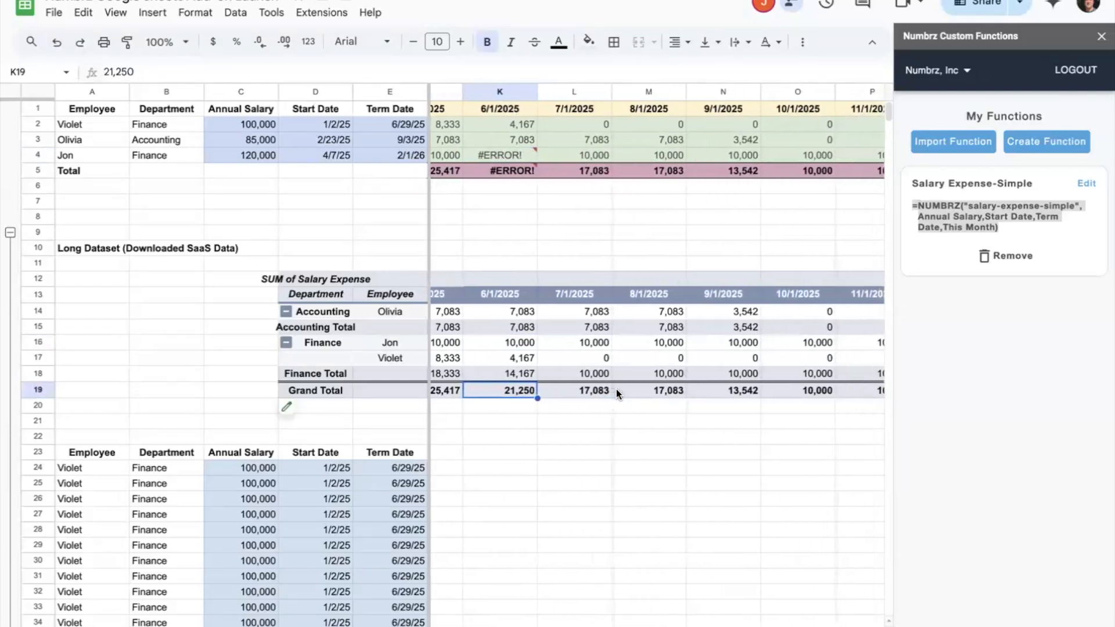
click(664, 392)
scroll(664, 391, left, 2)
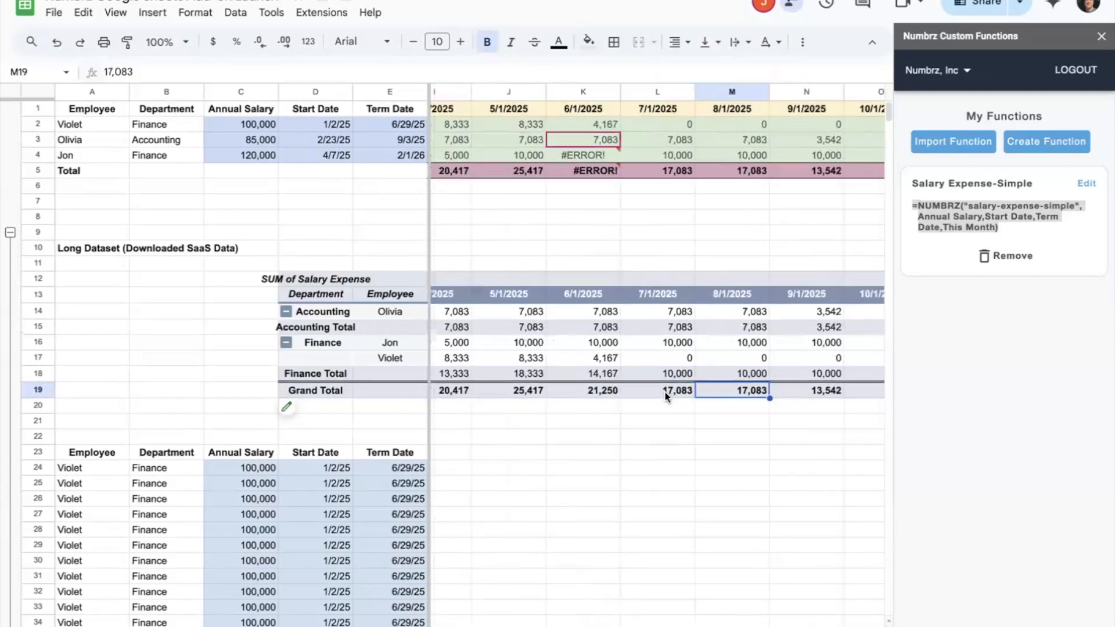
scroll(664, 392, left, 3)
Review the long dataset from C24 down to row 59, recheck the formula in G24 and return to the wide dataset
click(253, 471)
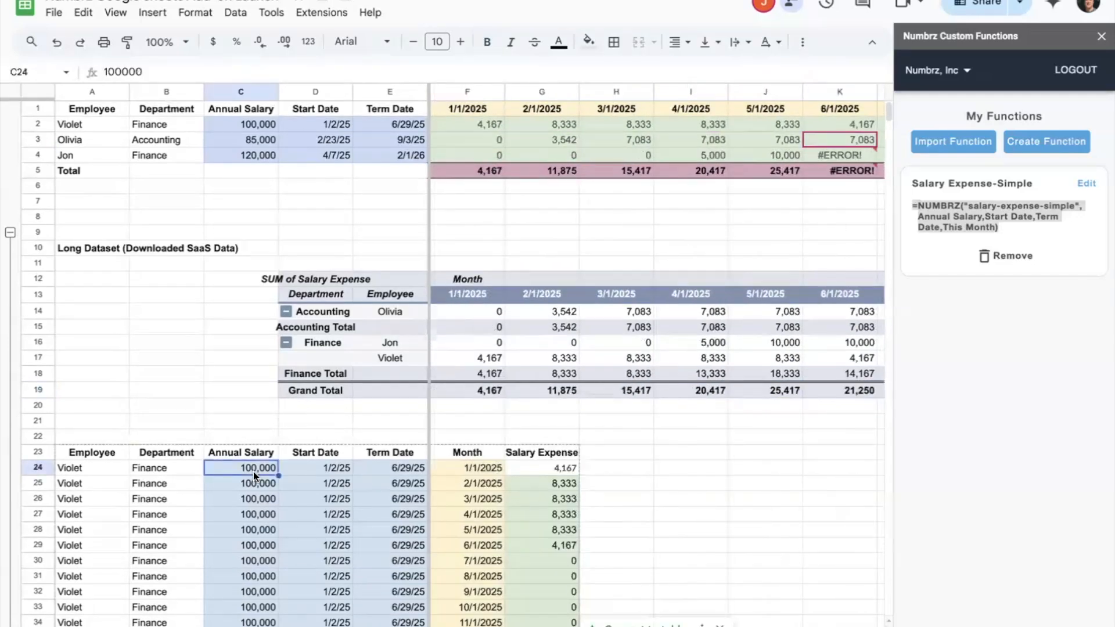
scroll(253, 471, down, 13)
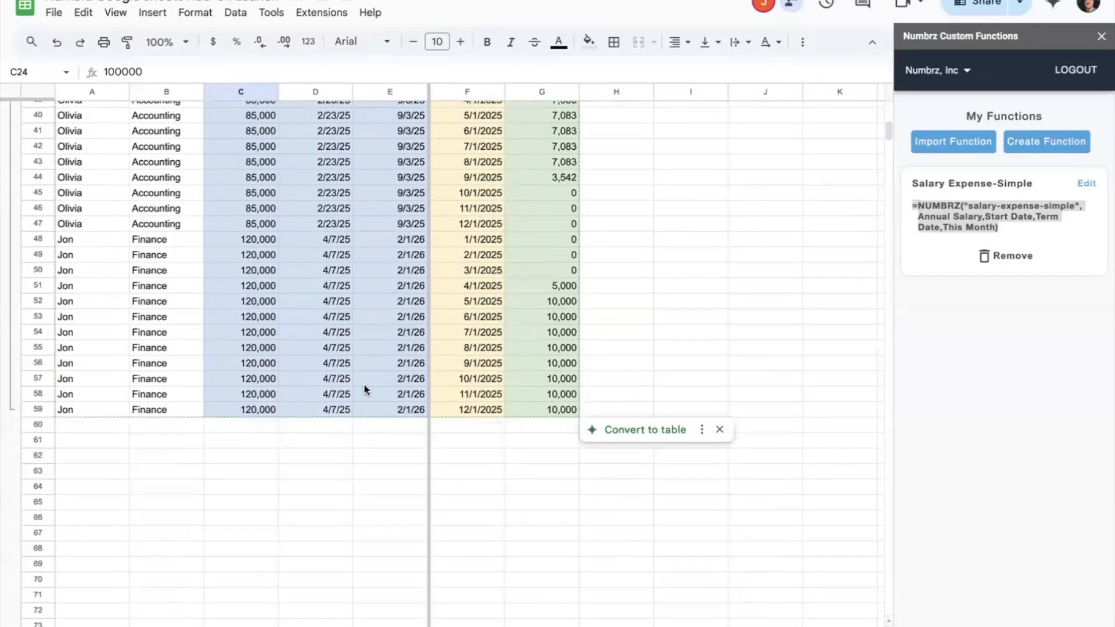
scroll(537, 276, up, 13)
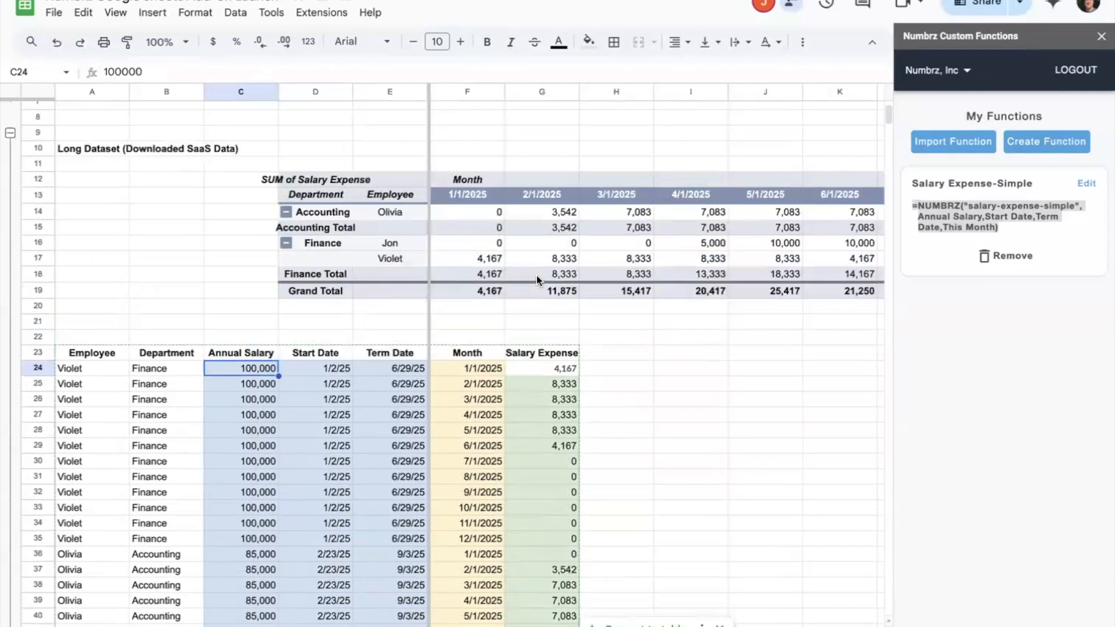
click(549, 373)
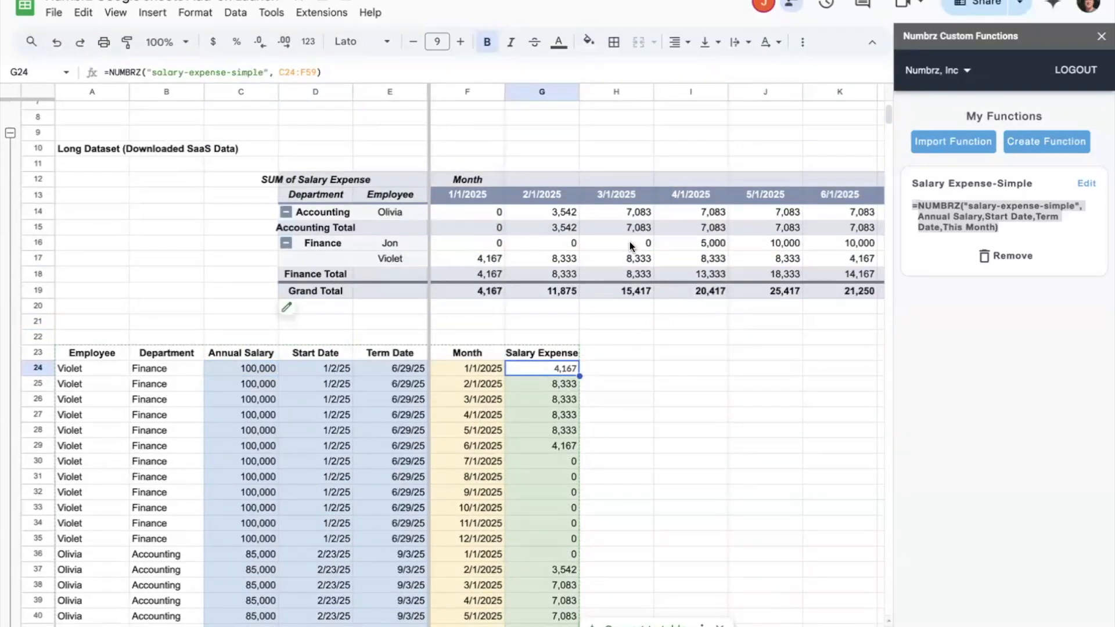
scroll(604, 156, up, 2)
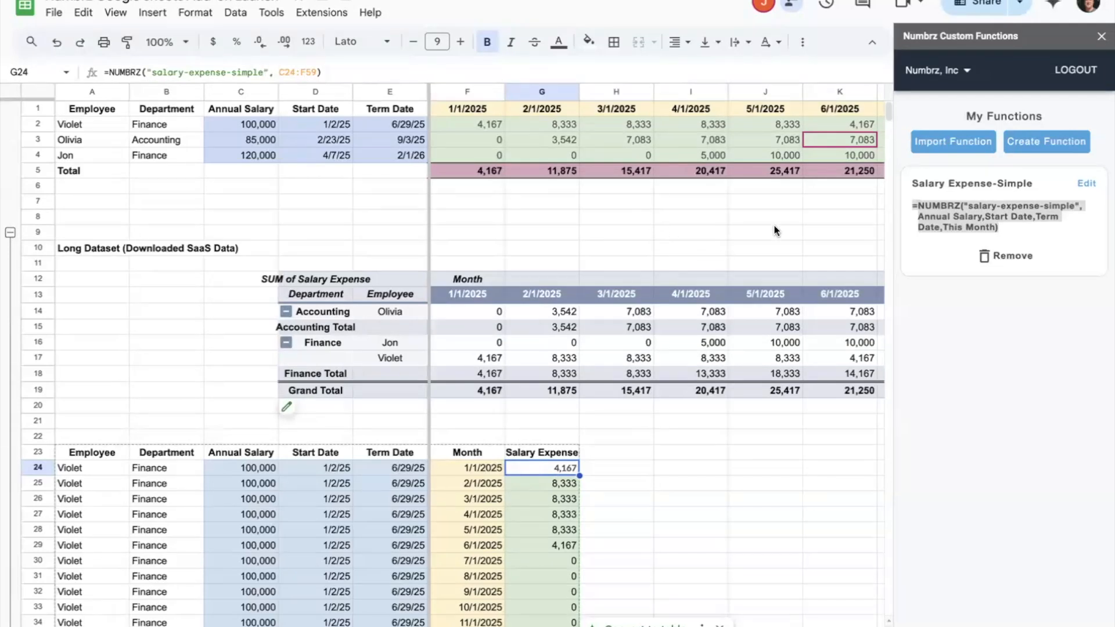
Open the Salary Expense-Simple function in Numbrz for editing and trace where each input and the Salary Expense output connect
click(1086, 185)
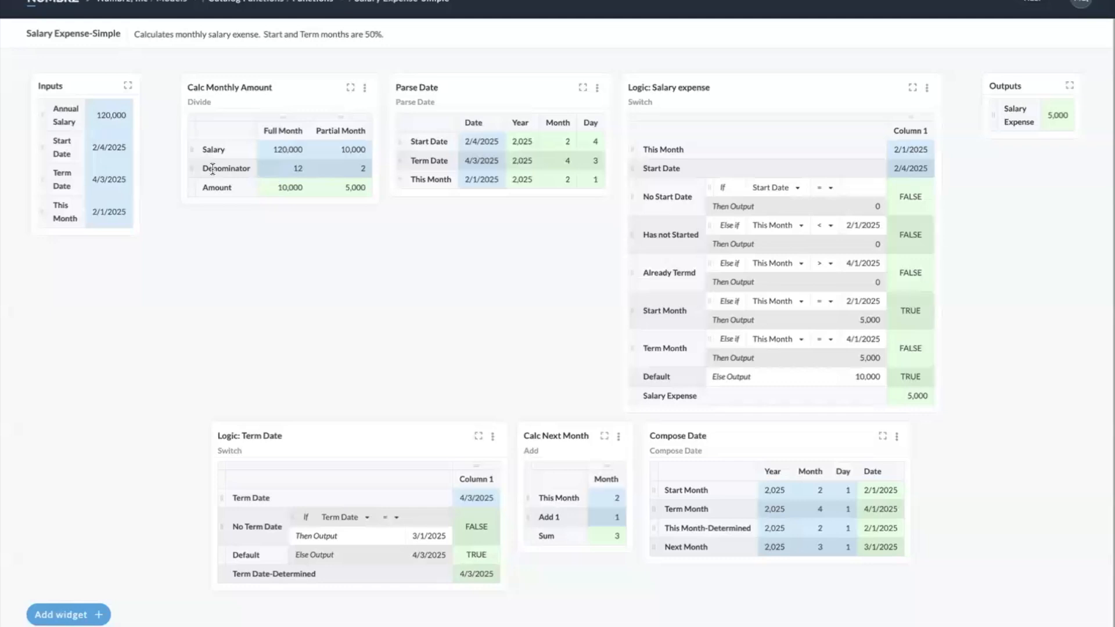
click(121, 120)
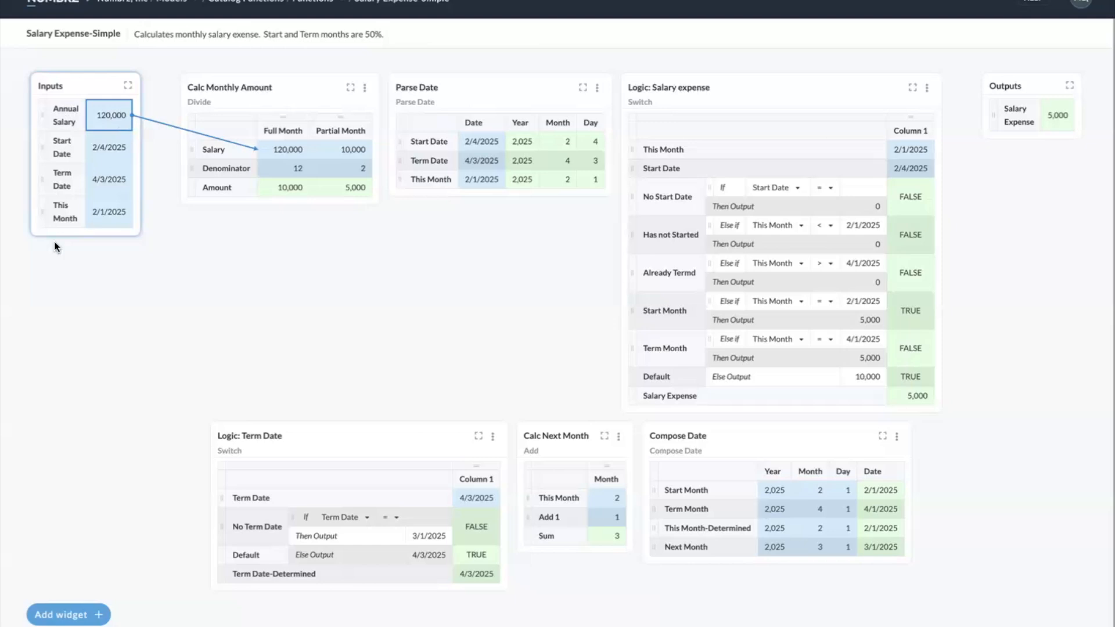
click(109, 147)
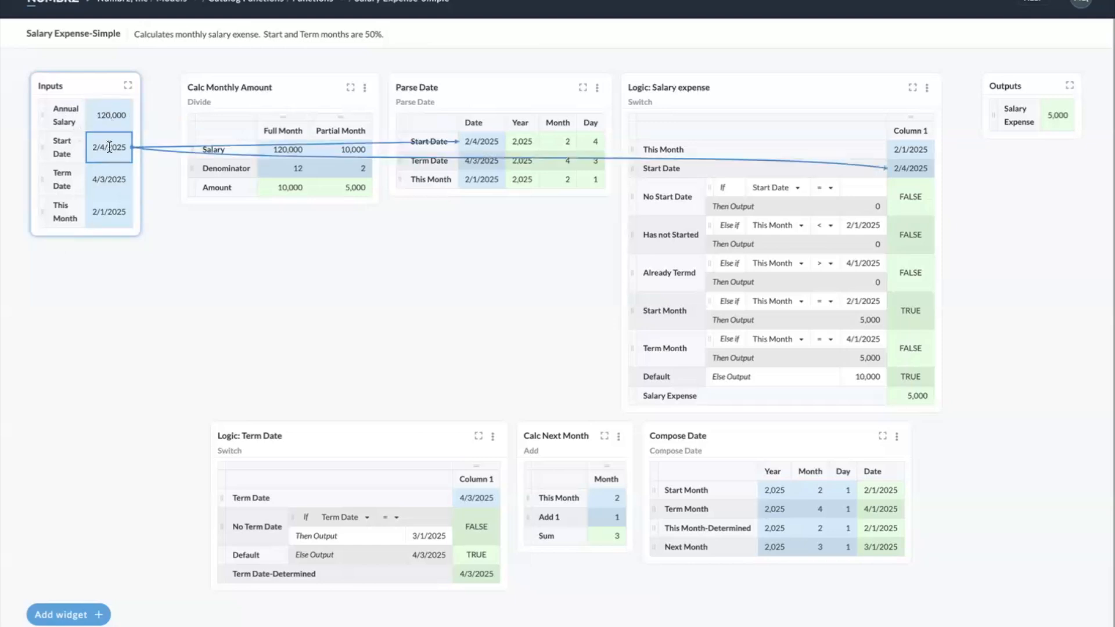
click(110, 176)
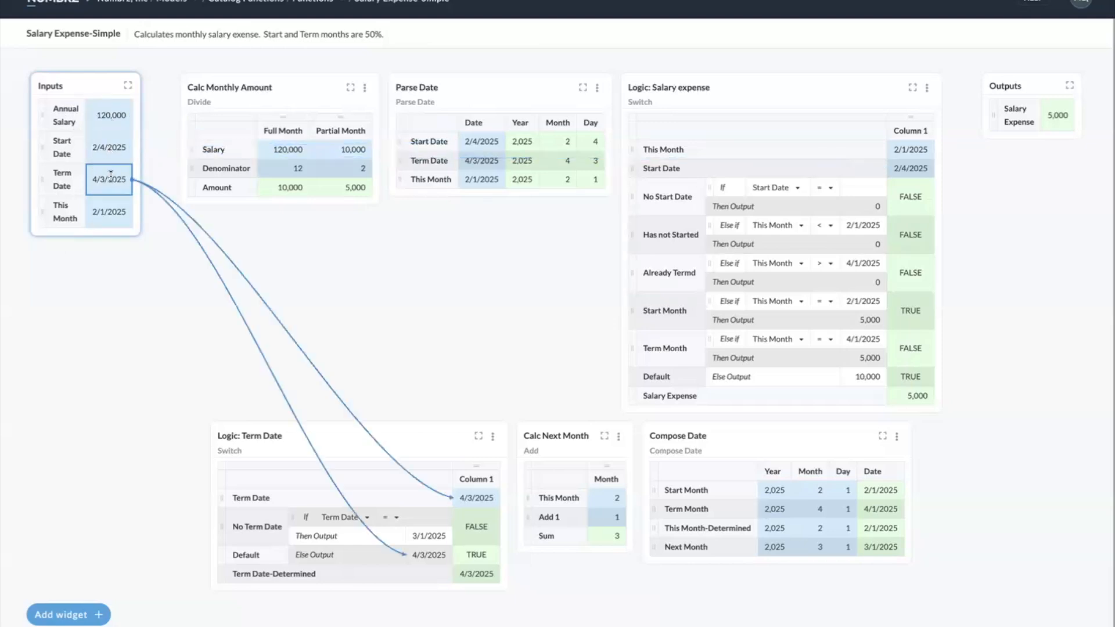
click(112, 211)
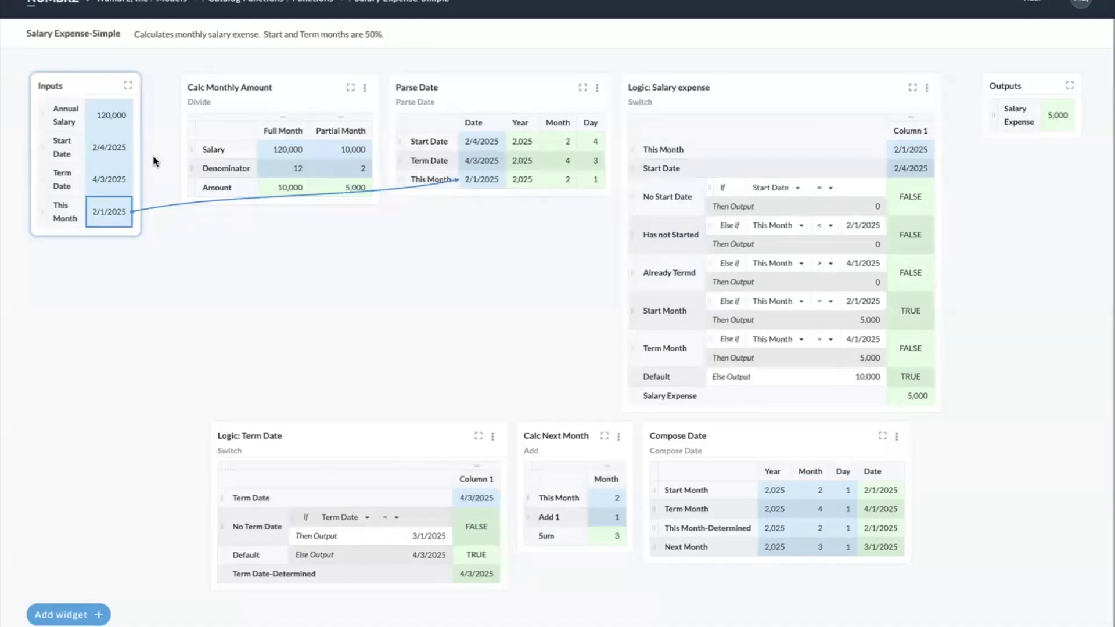
click(110, 148)
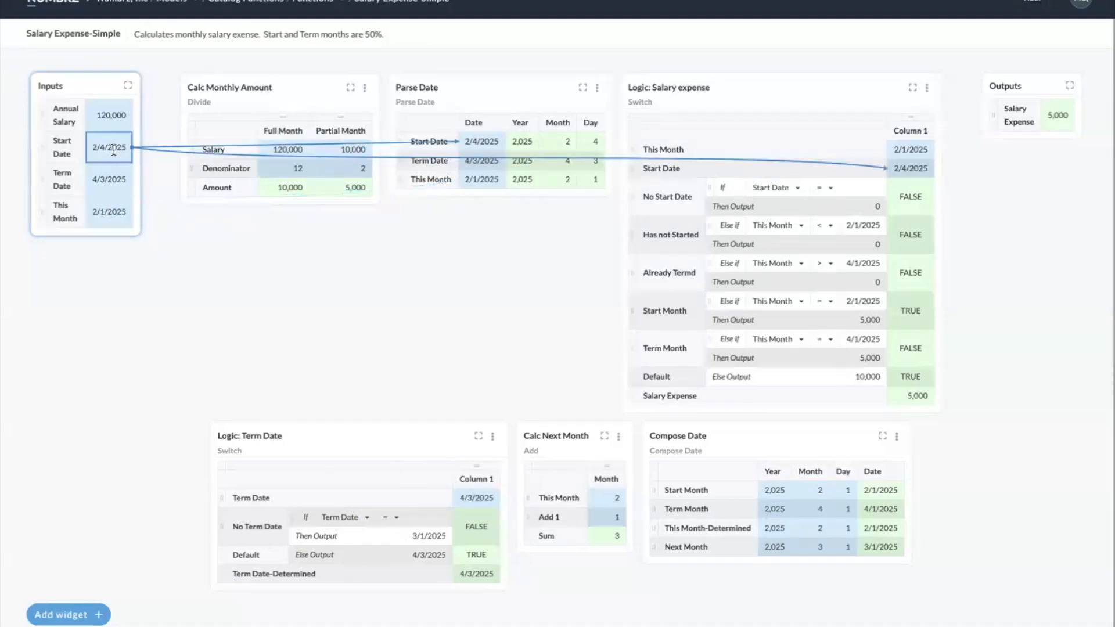
click(129, 209)
click(1060, 119)
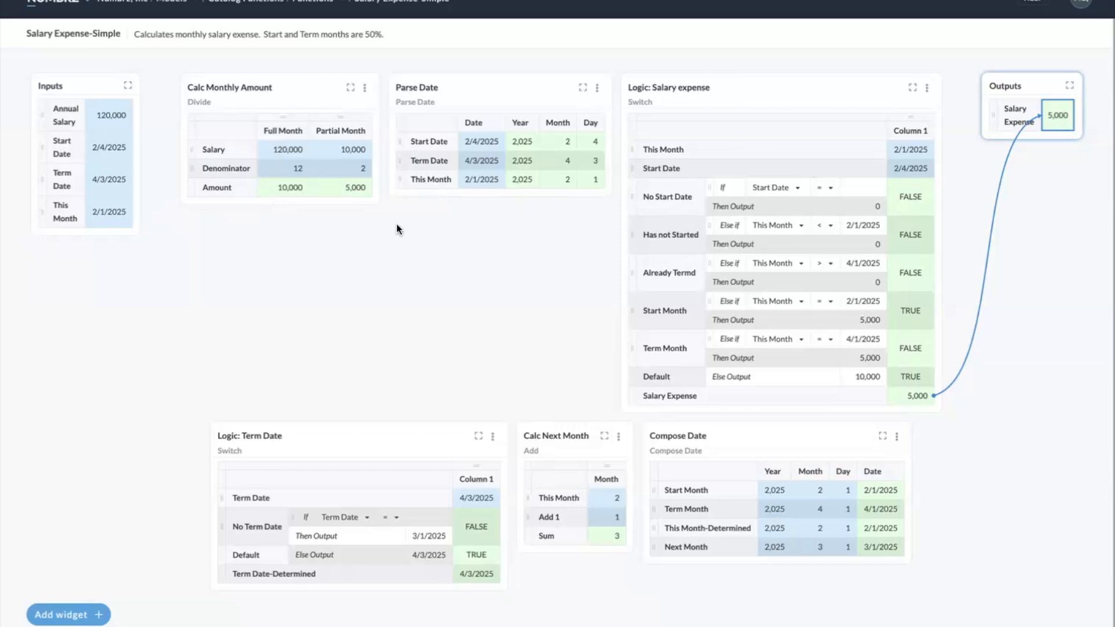
Set the function's This Month input to 3/1/2025 and check the Salary Expense output
click(121, 119)
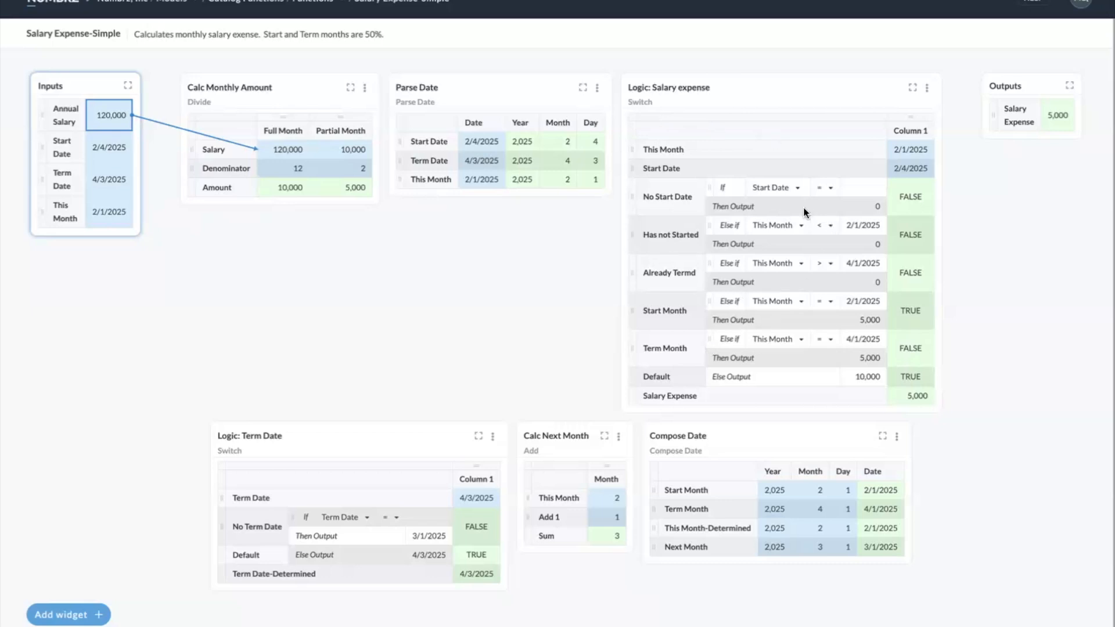
scroll(807, 270, down, 1)
scroll(807, 270, up, 1)
click(109, 209)
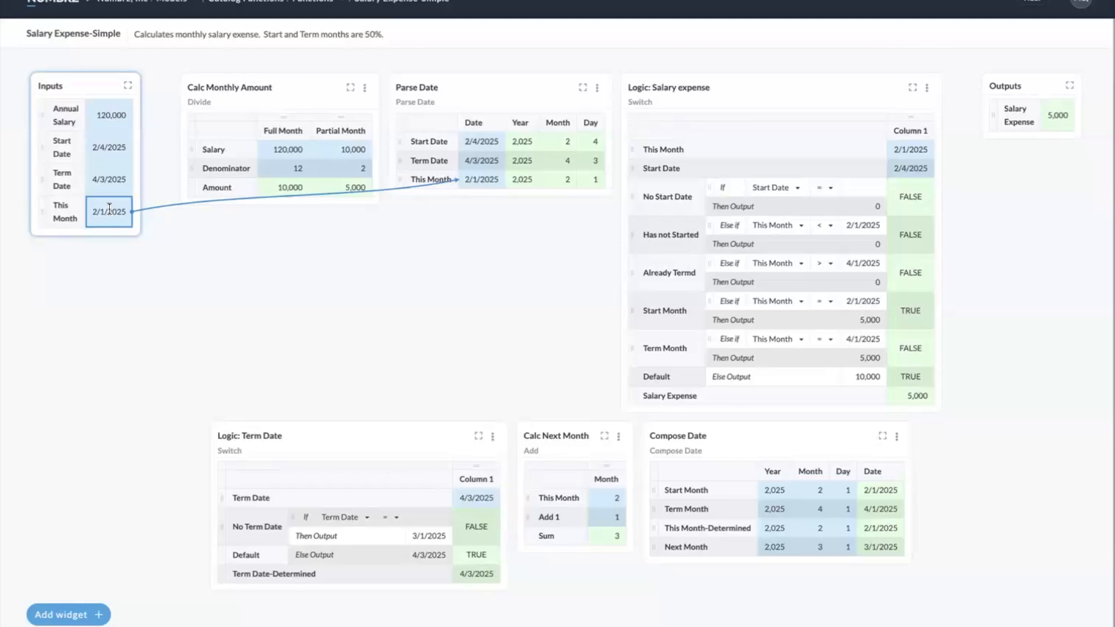
text(3/1/2025)
key(Return)
click(1047, 115)
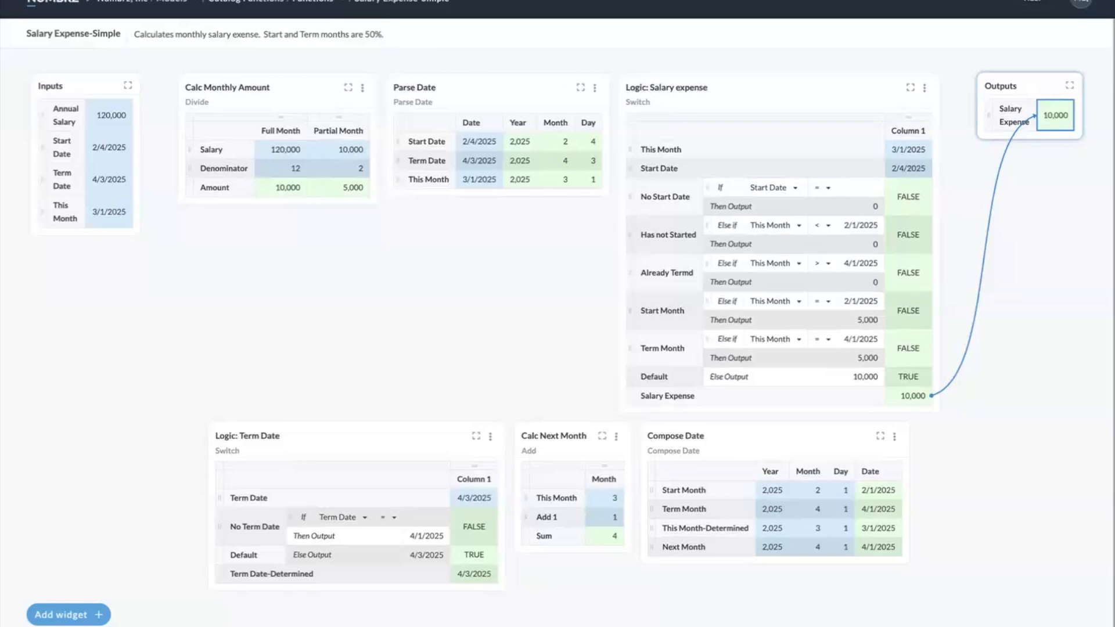
Switch back to Google Sheets and review the long dataset, the salary expense pivot table and the job's output rows
mouse_move(335, 1)
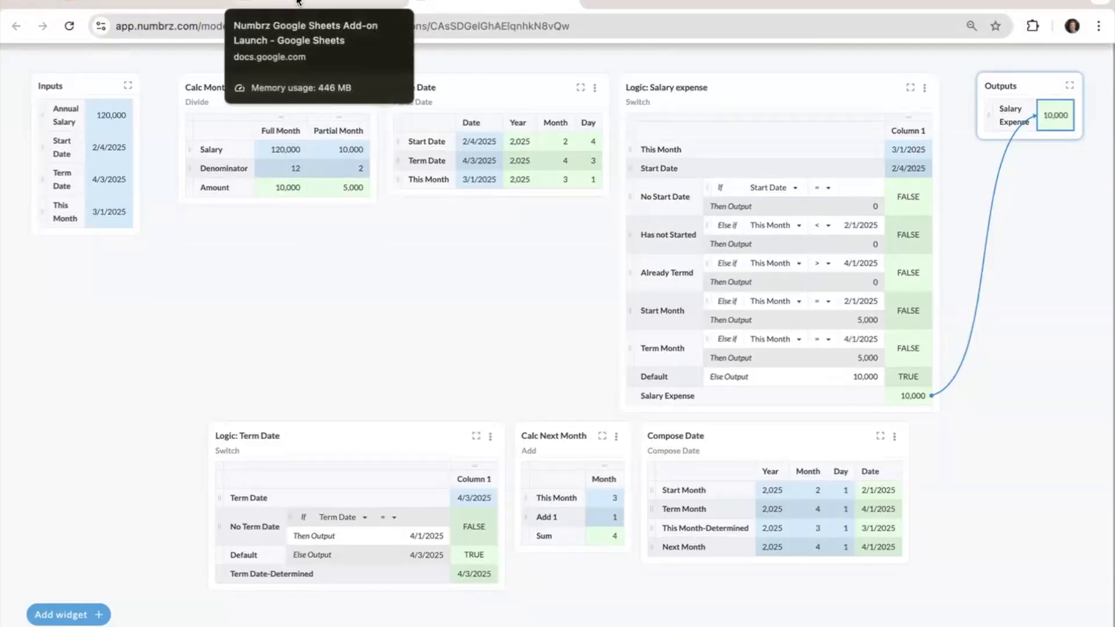
click(298, 2)
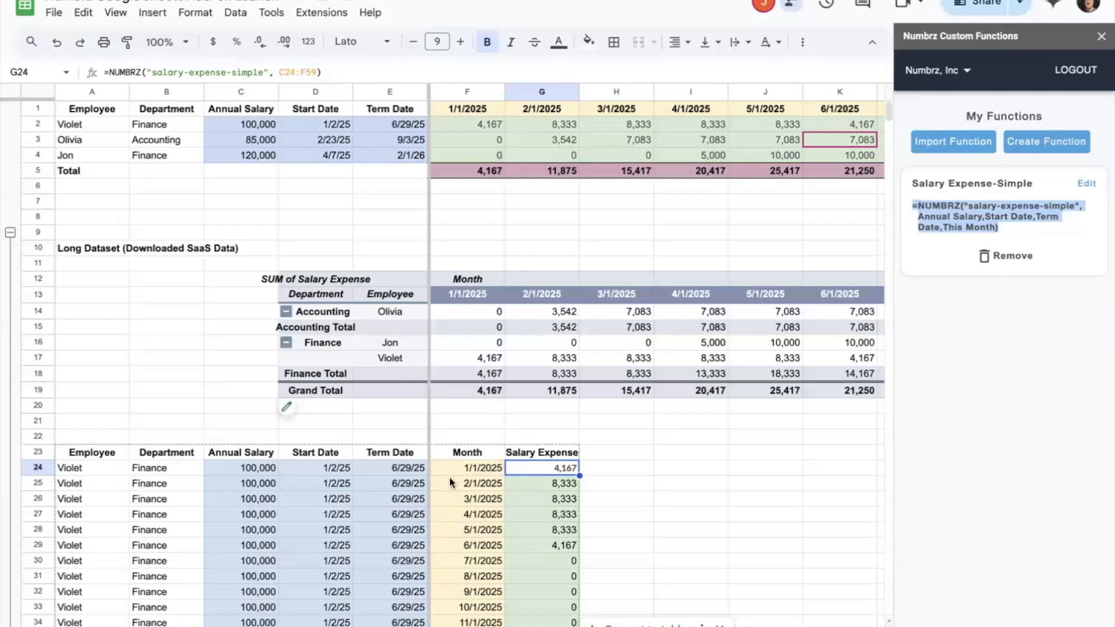
scroll(449, 477, down, 5)
scroll(449, 481, down, 3)
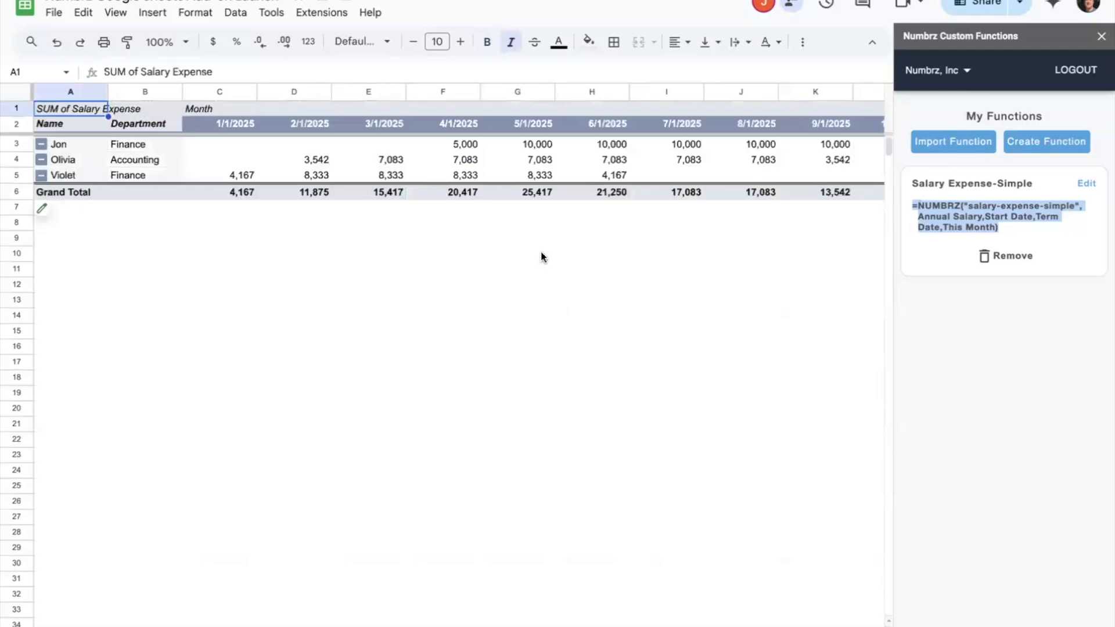
scroll(422, 173, right, 2)
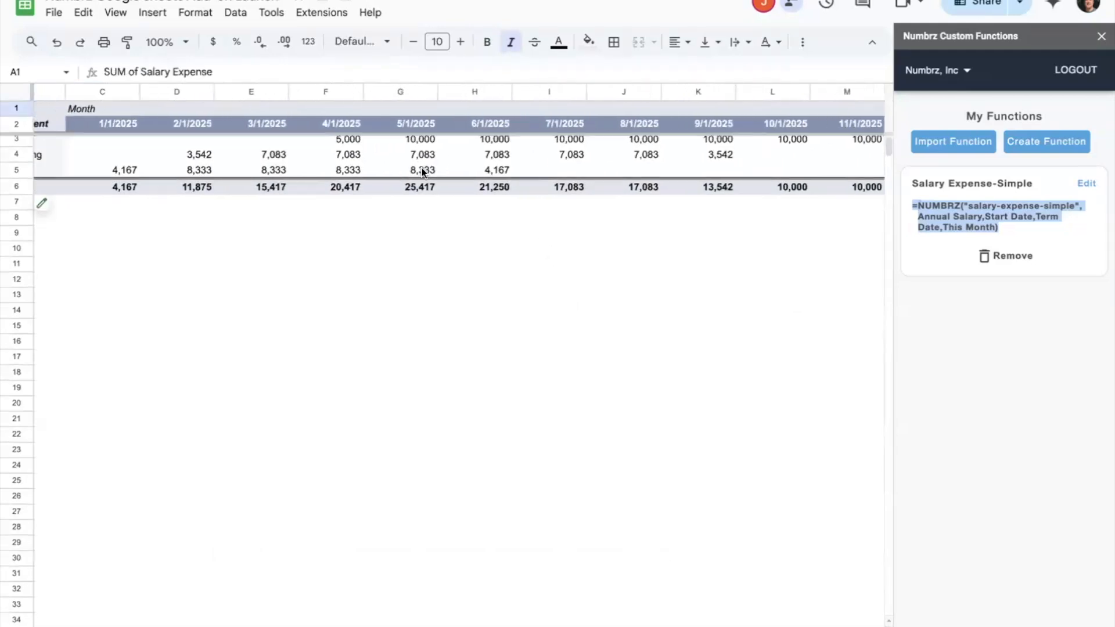
scroll(422, 173, left, 2)
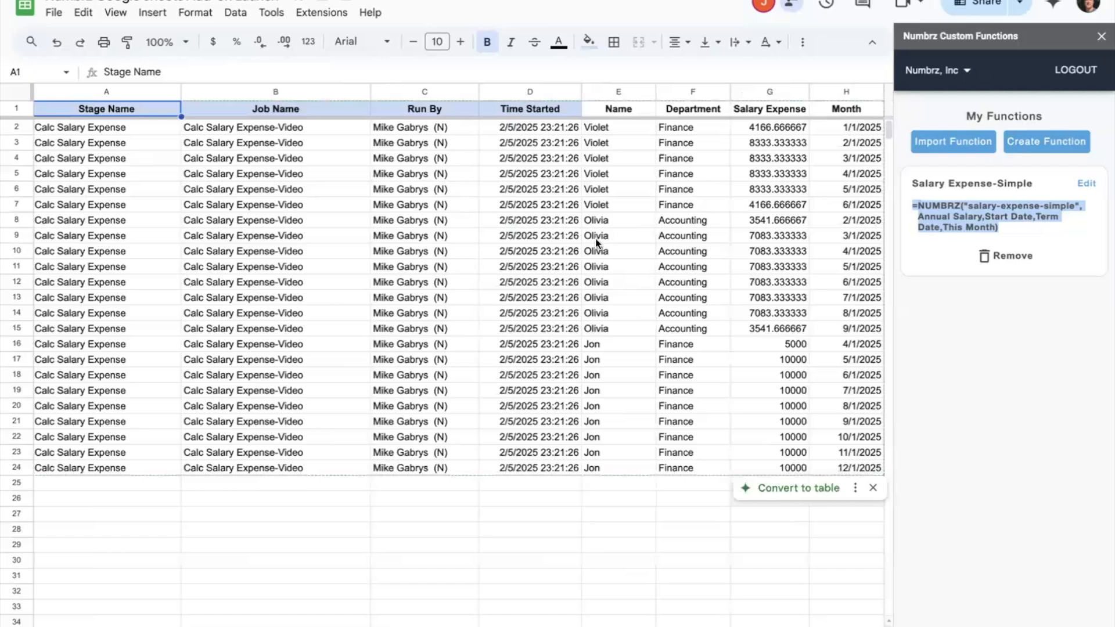
scroll(622, 259, right, 2)
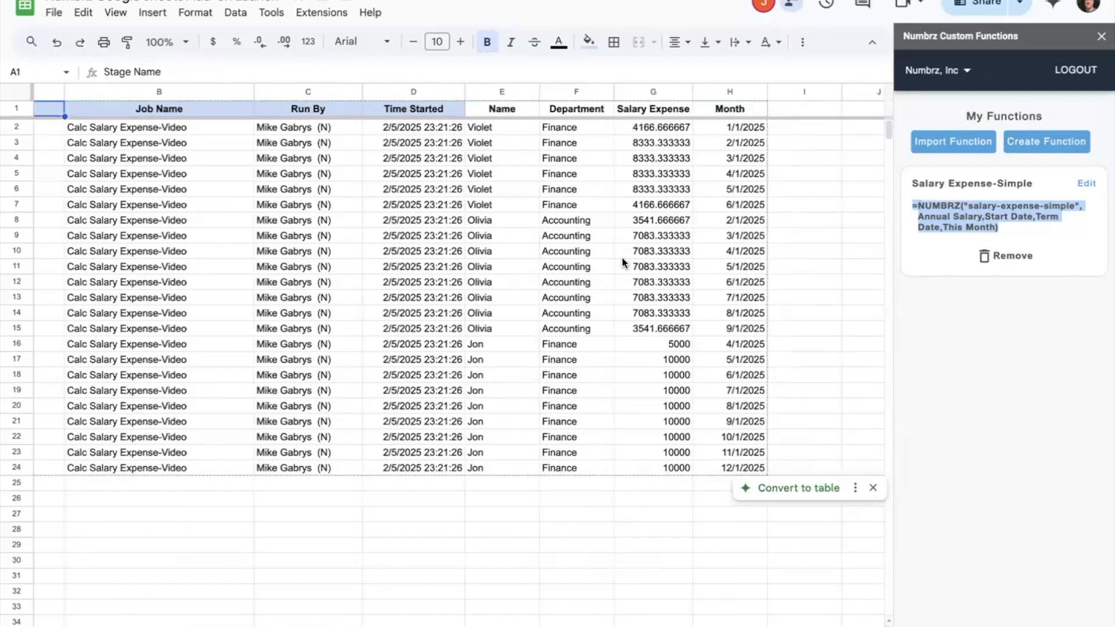
scroll(621, 259, left, 2)
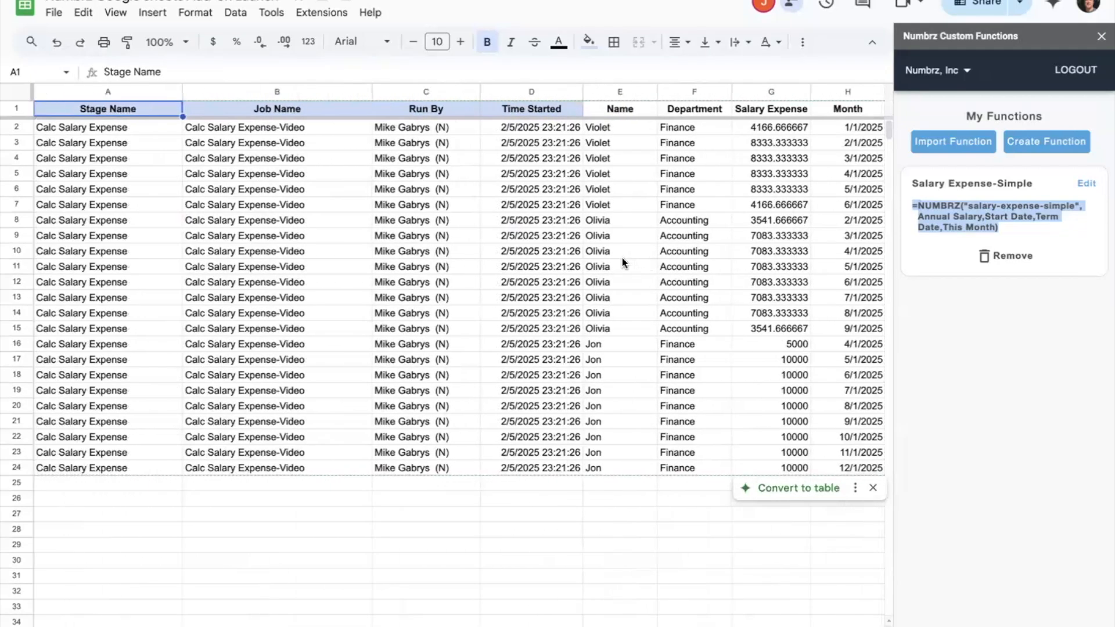
Open the NUMBRZ Job Runner, run the Calc Salary Expense-Video job and check the salary expense pivot table
click(329, 12)
mouse_move(357, 181)
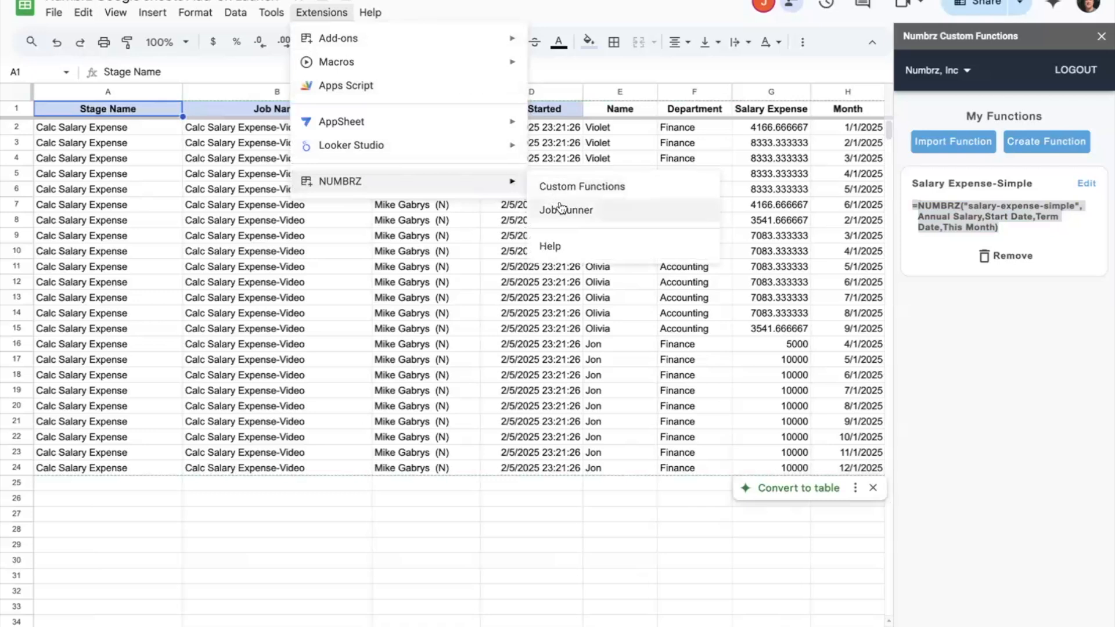
click(559, 202)
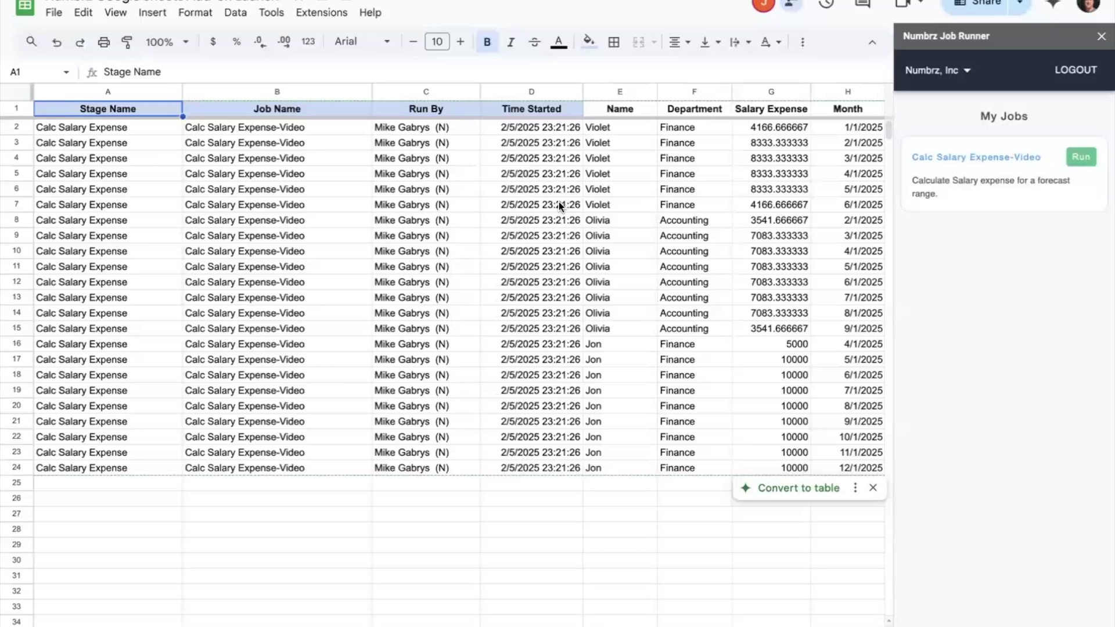
click(1076, 160)
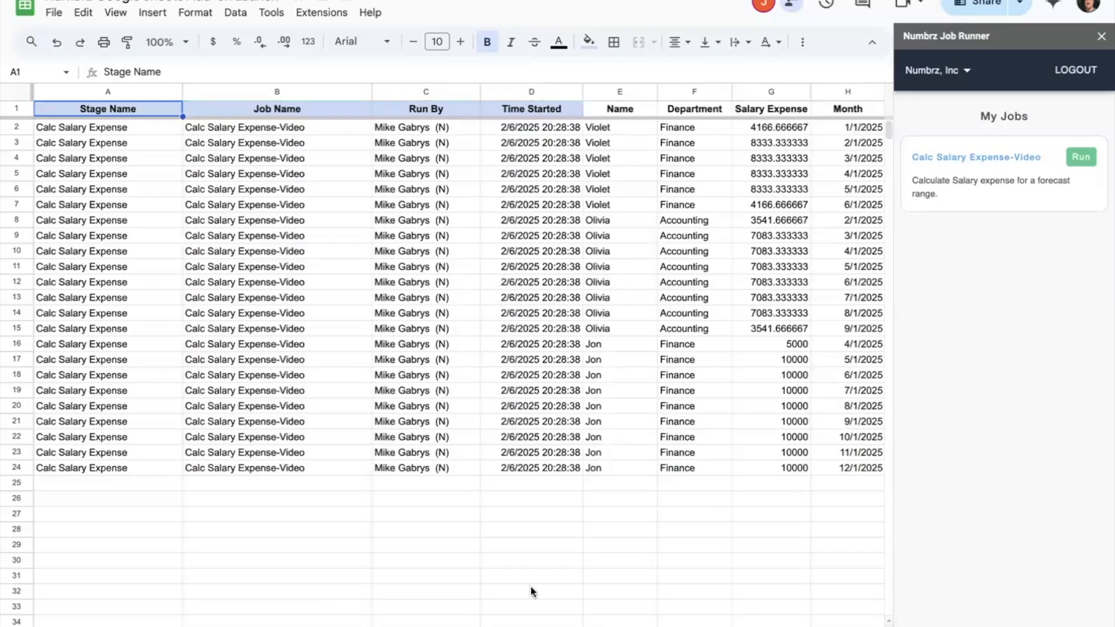
key(alt+Down)
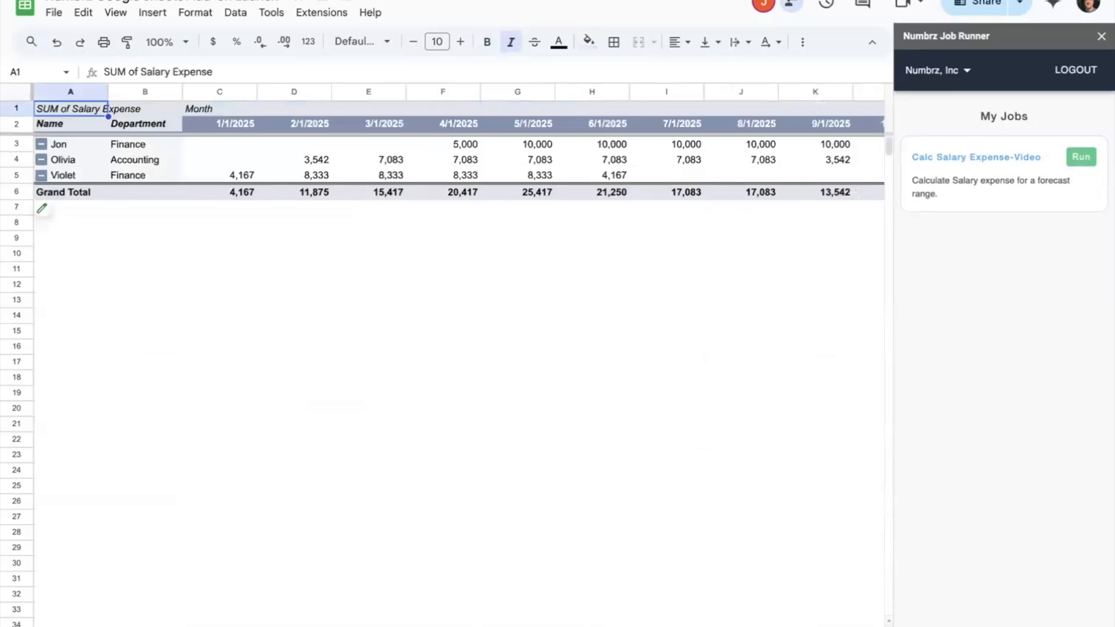
Delete the blank row 5 separating the Finance and Engineering employees in the employee list
key(alt+Up)
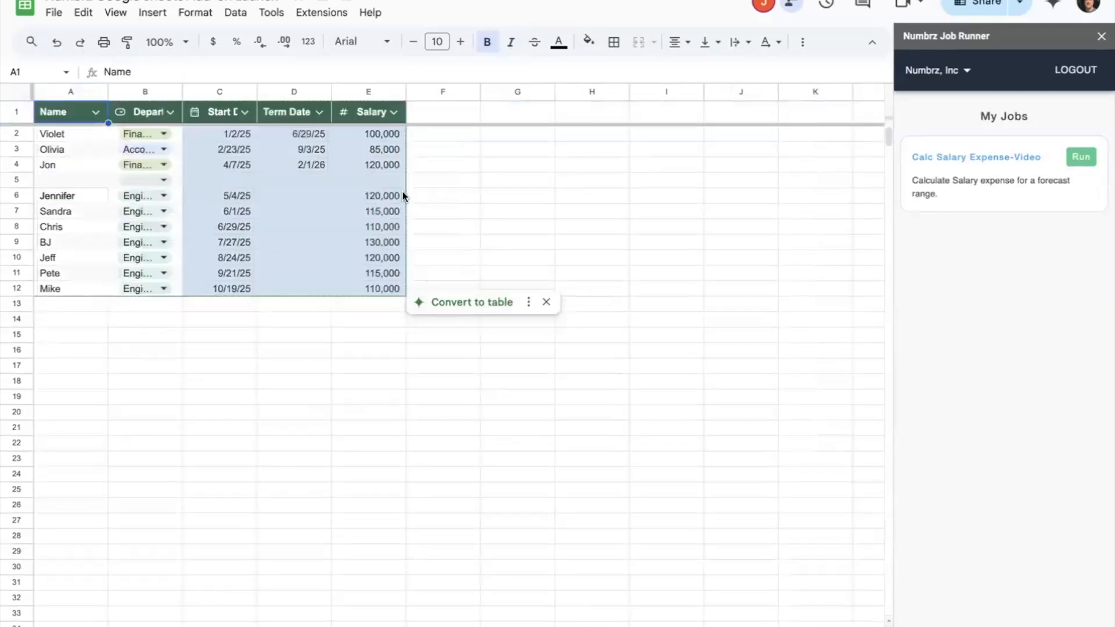
click(312, 179)
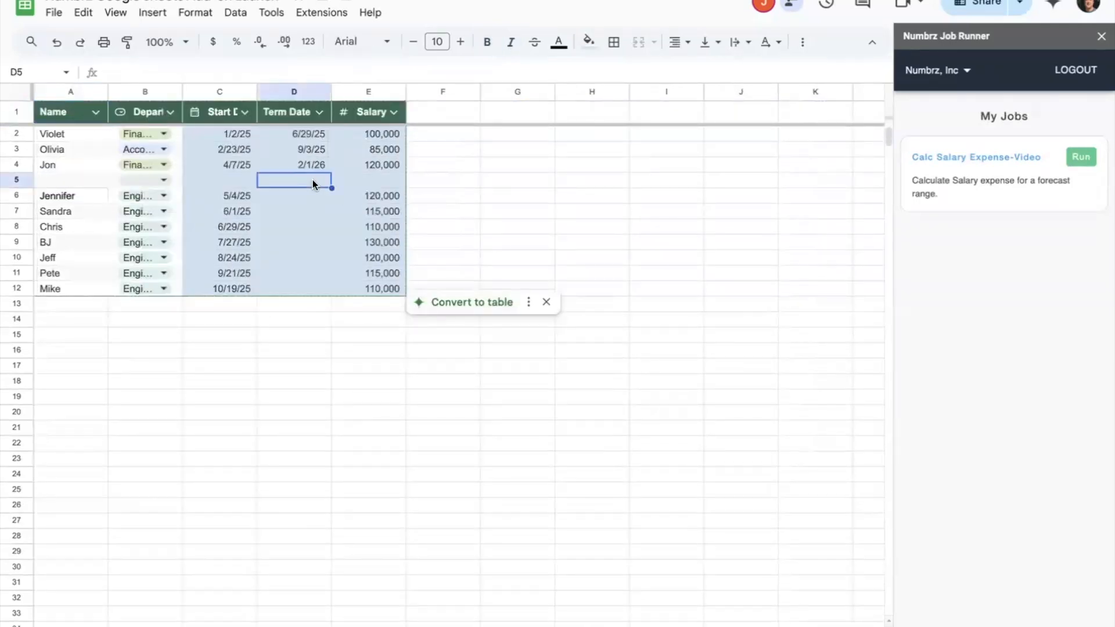
right_click(312, 179)
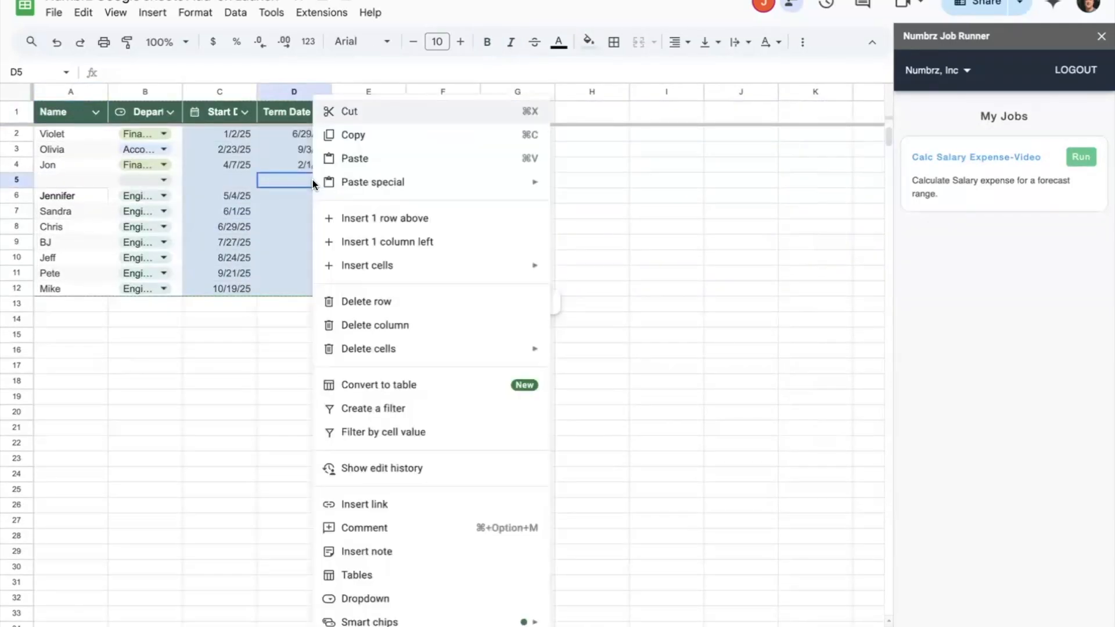
click(381, 309)
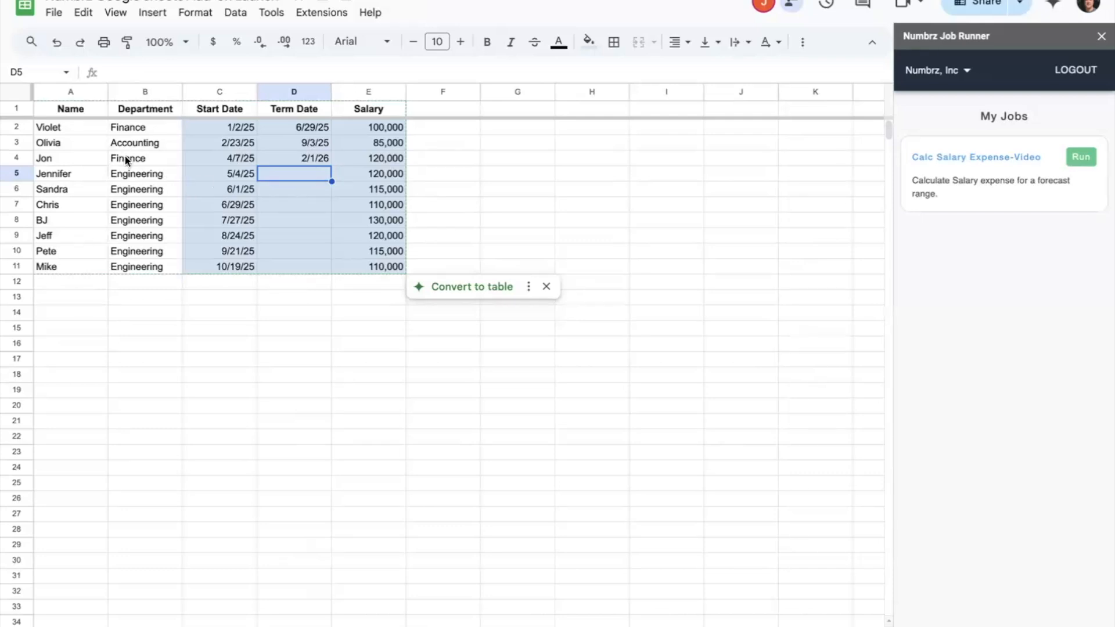
Rerun the Calc Salary Expense-Video job and review the pivot table across all months to the Grand Total column
click(1074, 158)
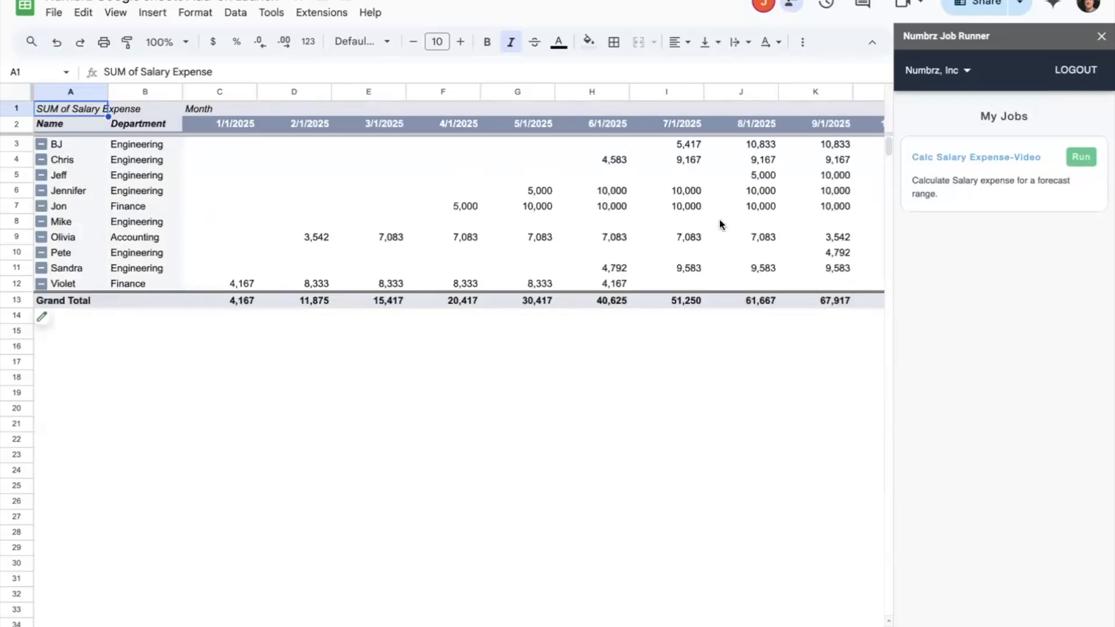
scroll(720, 225, right, 10)
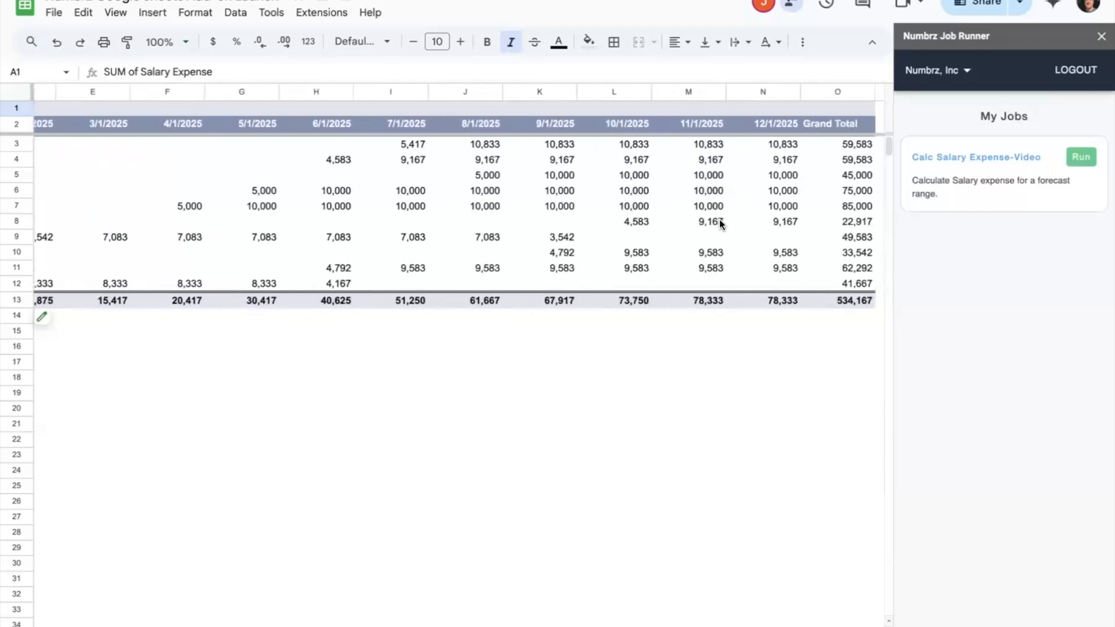
scroll(720, 225, left, 9)
scroll(720, 225, left, 1)
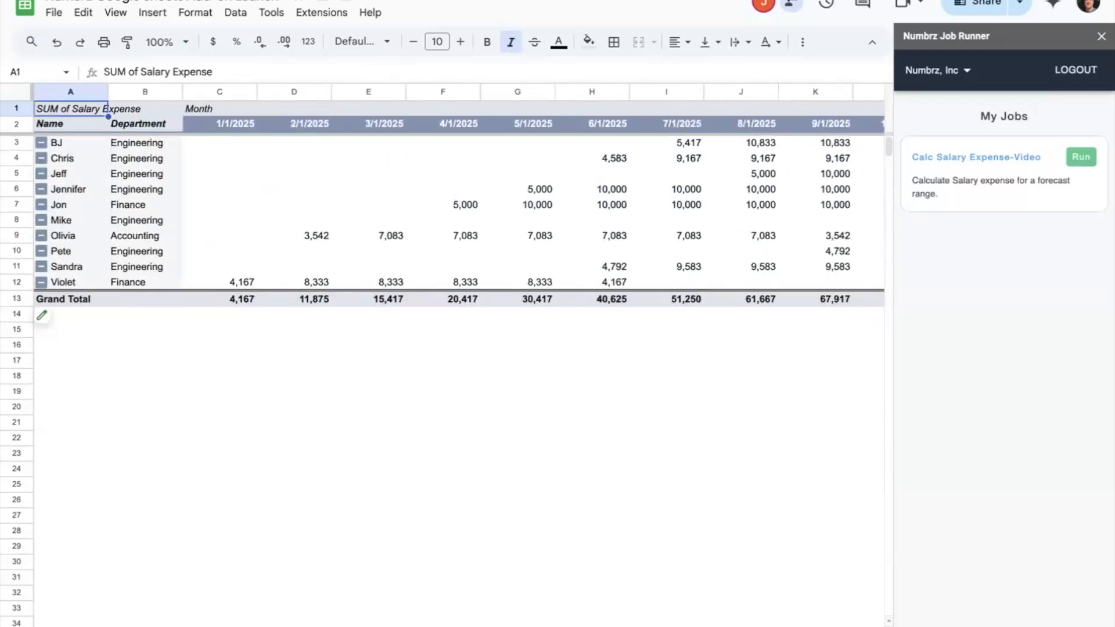
Review the employee list and the job's output rows, inspecting the Name and Salary Expense values in row 9
click(279, 626)
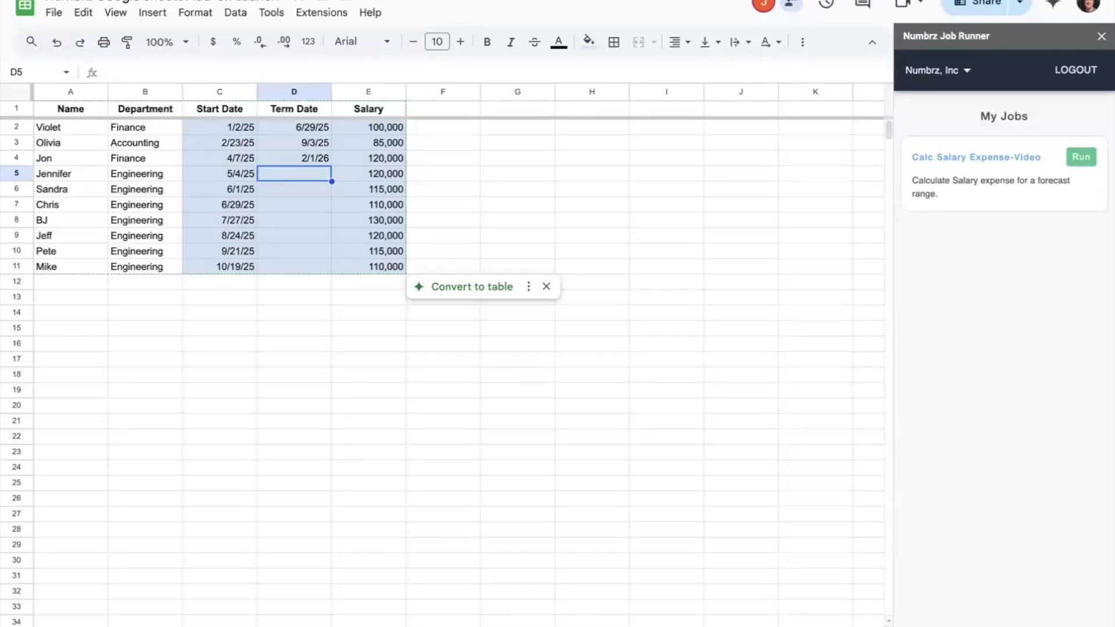
click(372, 626)
scroll(562, 296, down, 10)
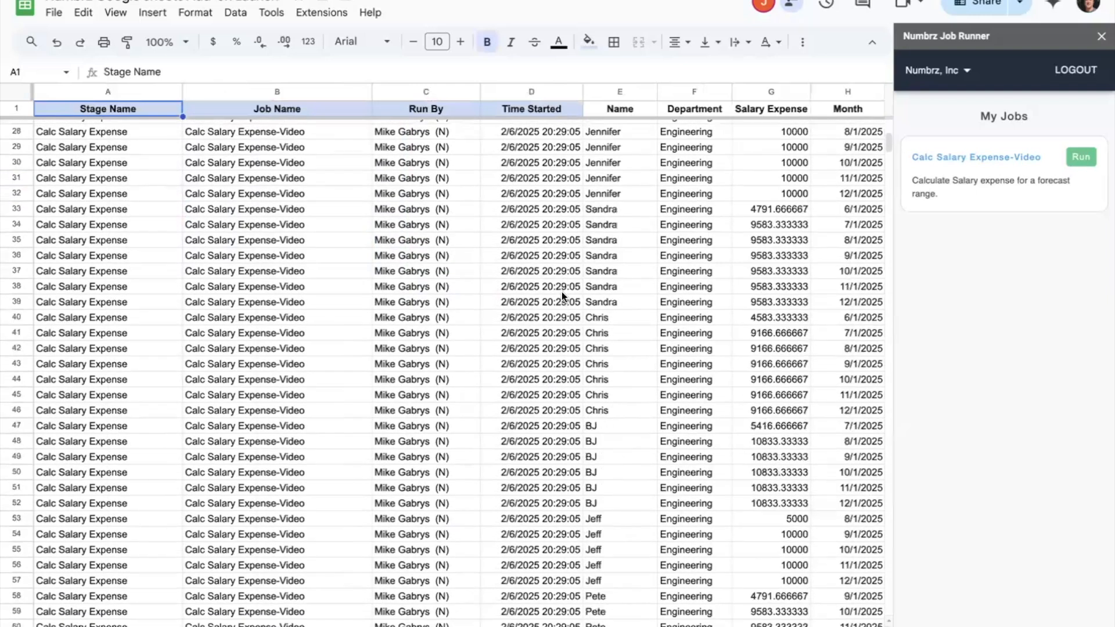
scroll(562, 296, up, 10)
click(608, 233)
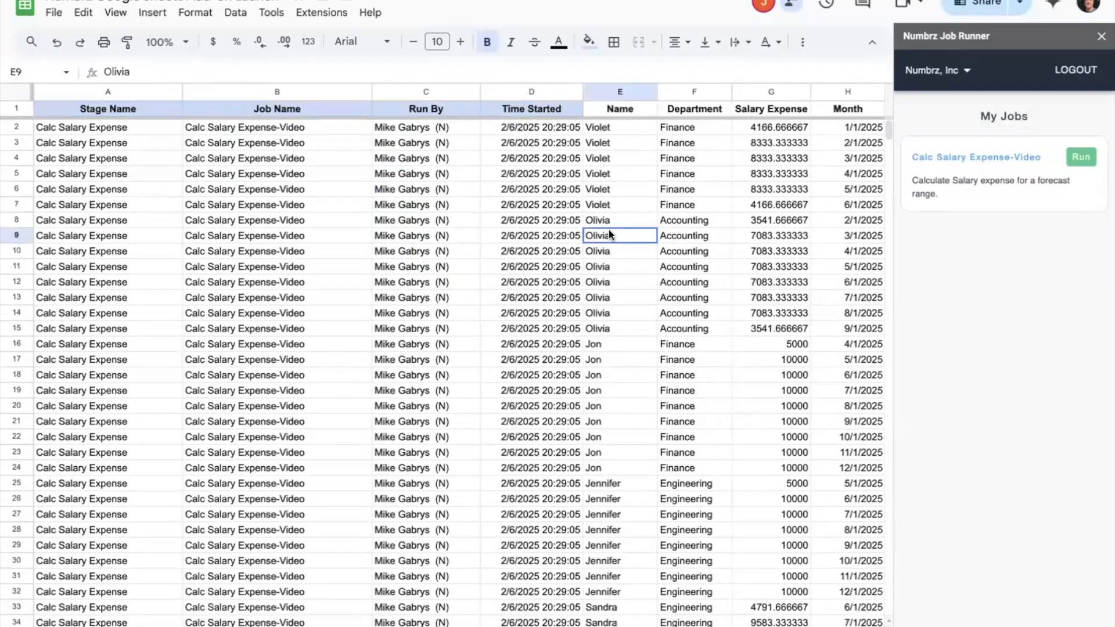
click(747, 232)
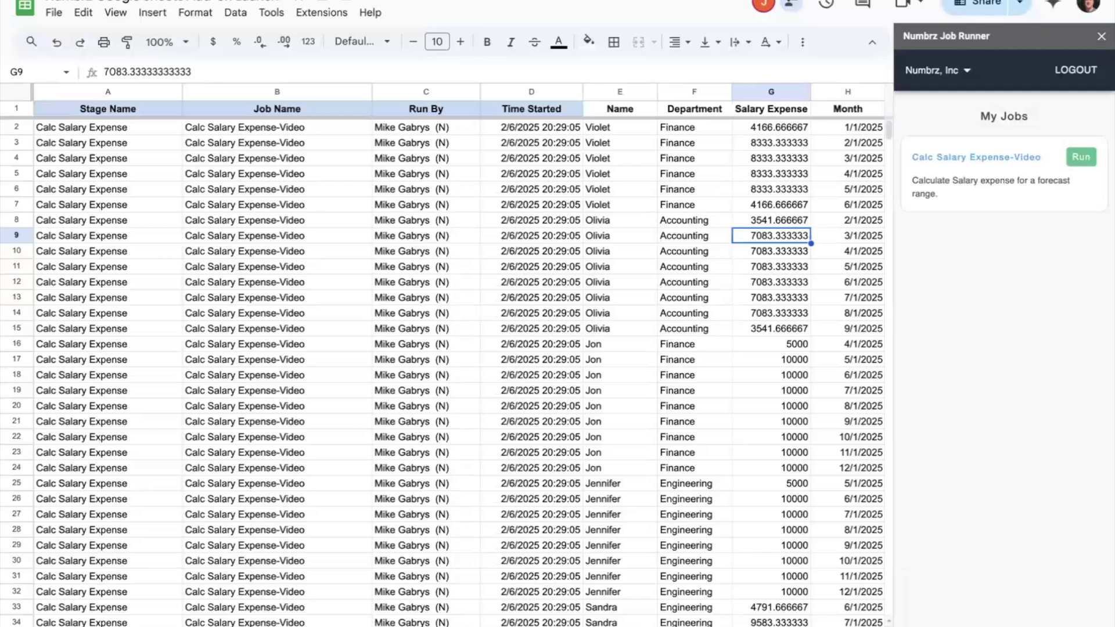
Return to the salary expense pivot table and examine the monthly amounts for every employee
click(500, 625)
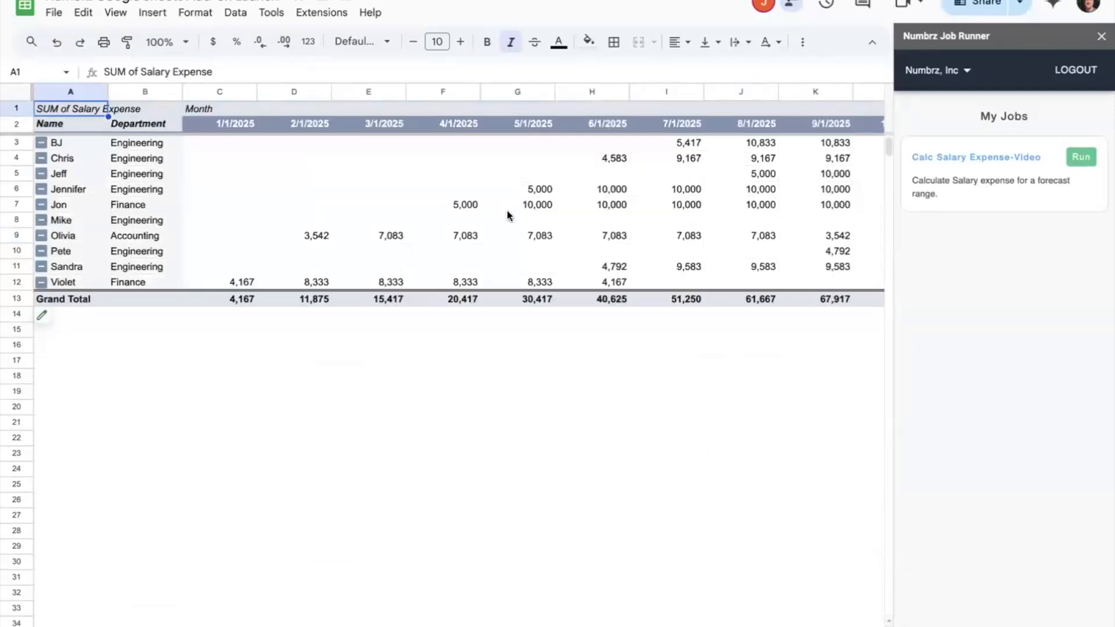
scroll(507, 215, right, 10)
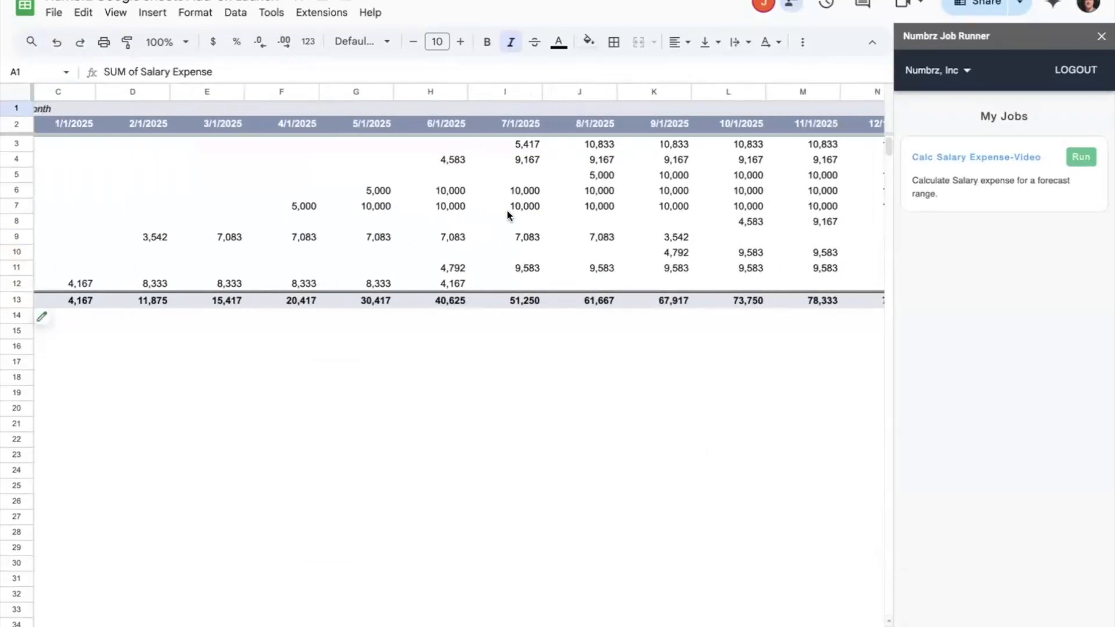
scroll(507, 214, left, 10)
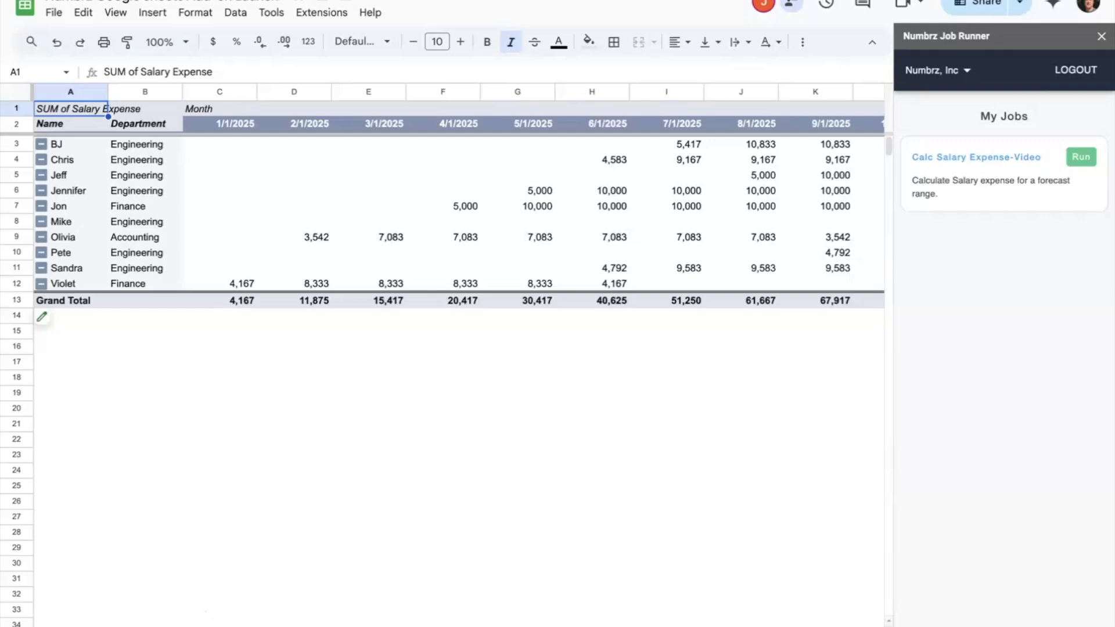
Go back to the sheet with the nested IF salary calculation and inspect the formulas in cells G4, F2 and H2
click(205, 626)
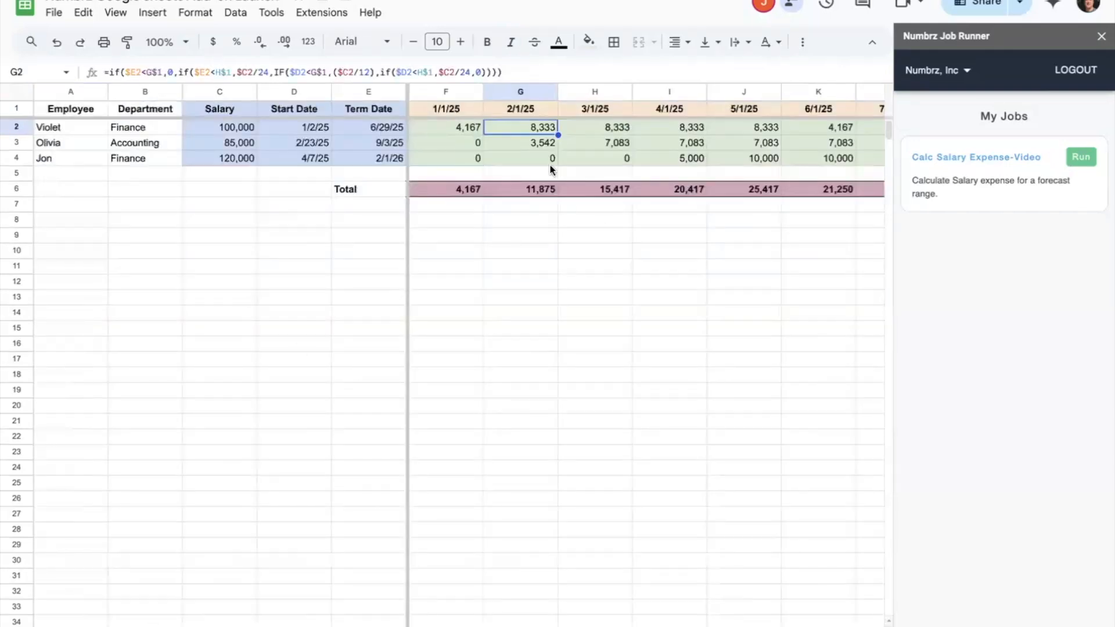
click(525, 161)
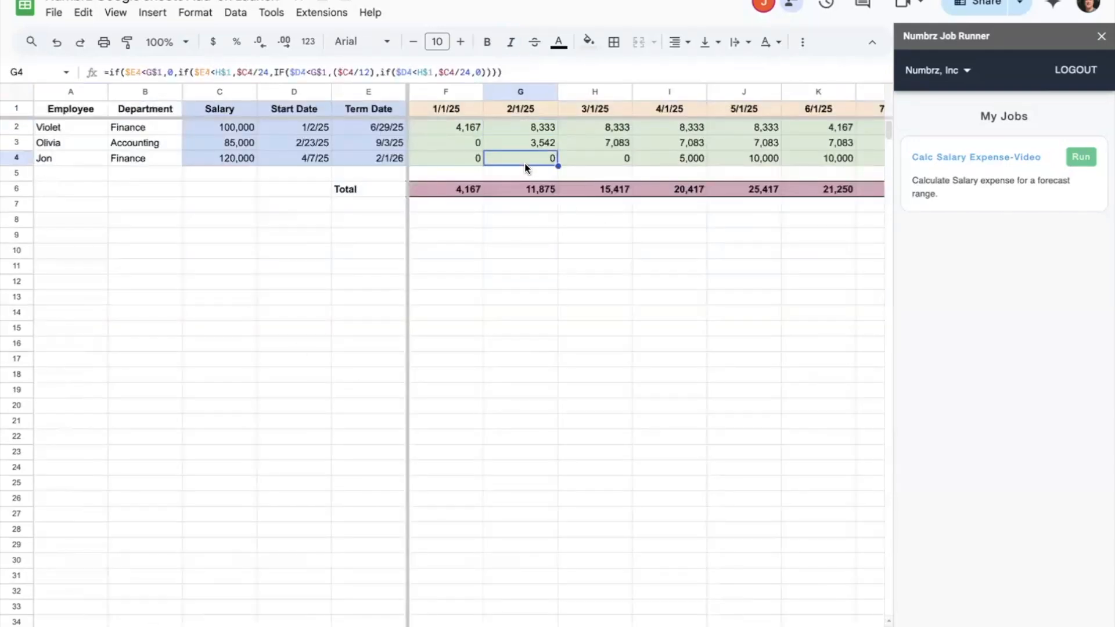
click(467, 132)
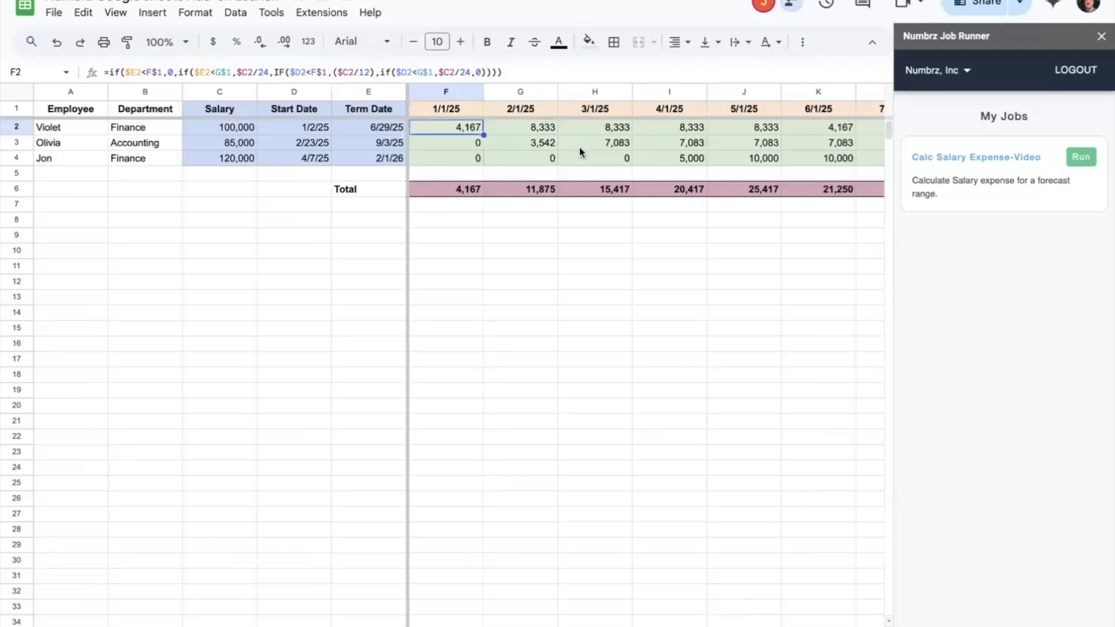
click(611, 128)
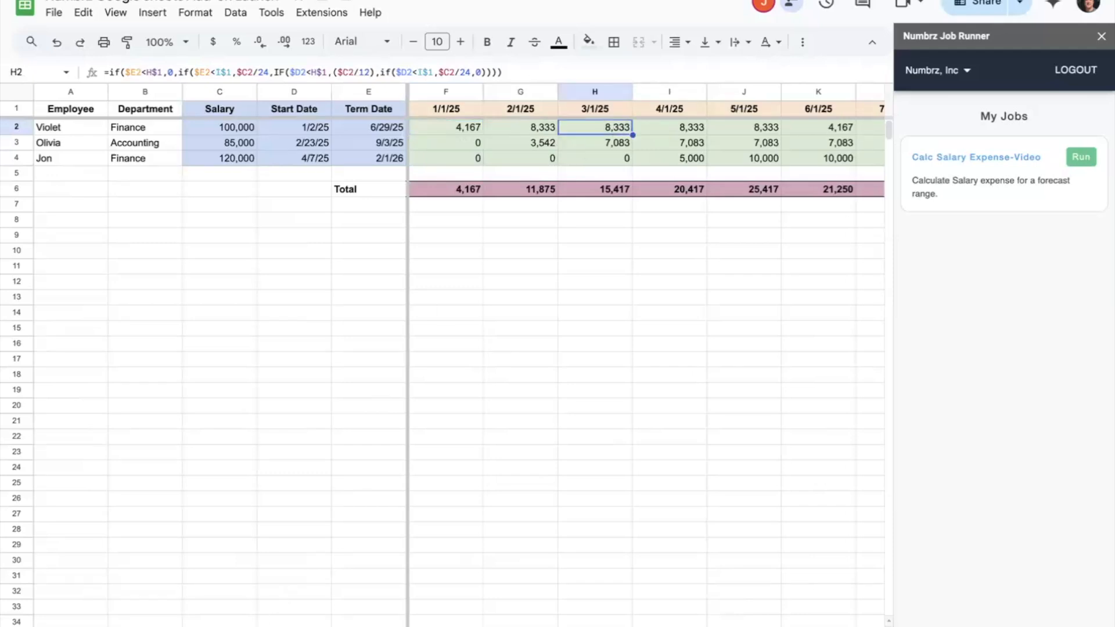
Open the sheet with the NUMBRZ formulas and inspect the salary-expense-simple function in cells G2, H2 and G24
click(264, 626)
scroll(341, 364, up, 5)
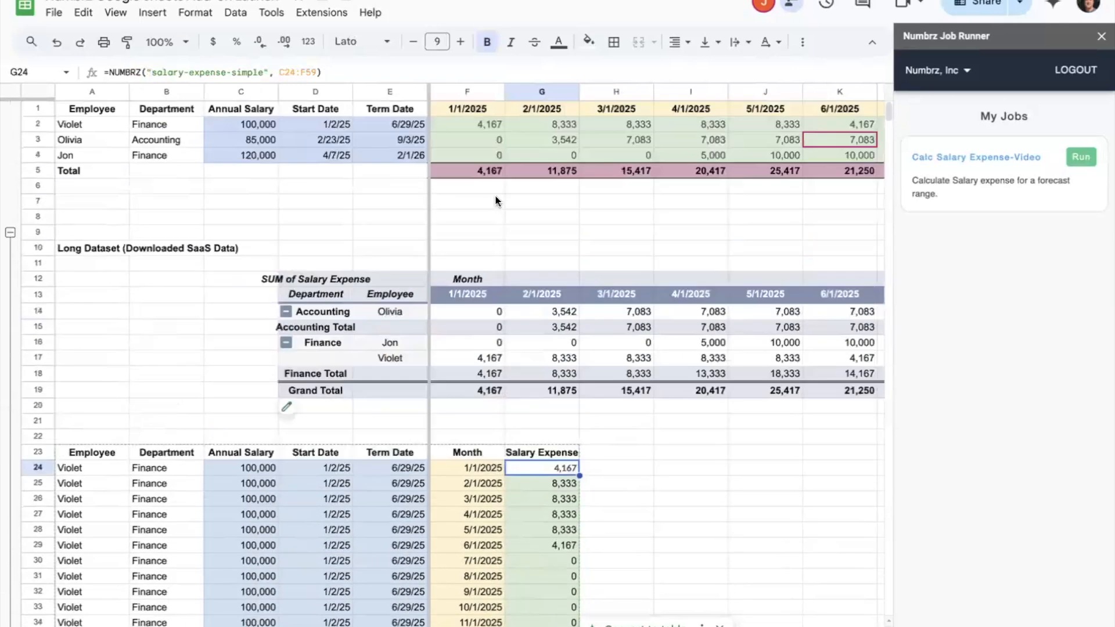
click(514, 130)
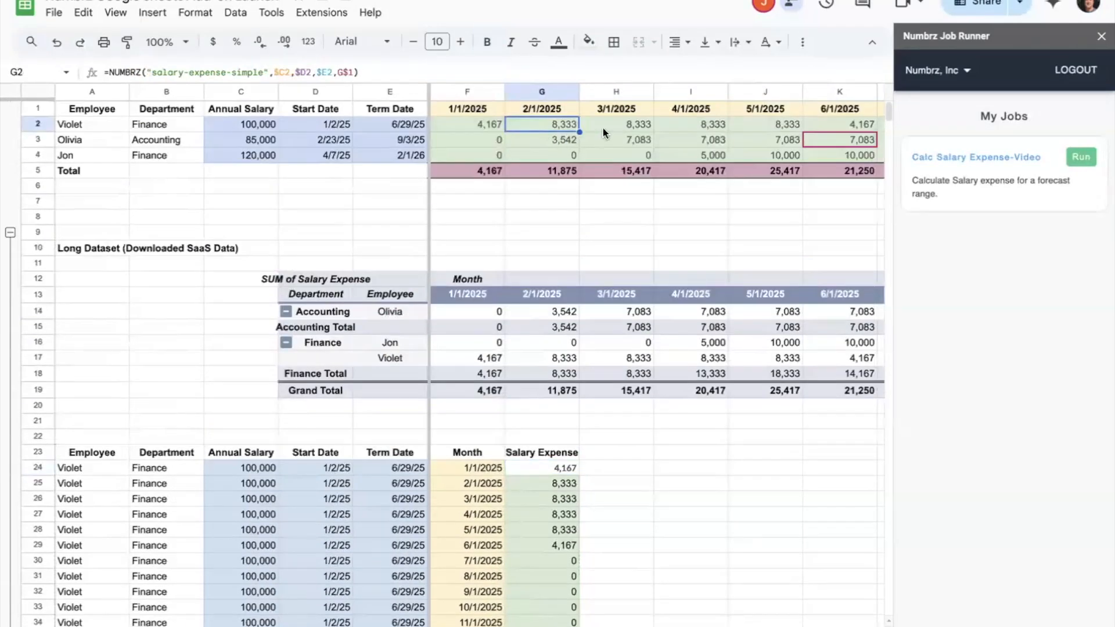
click(602, 128)
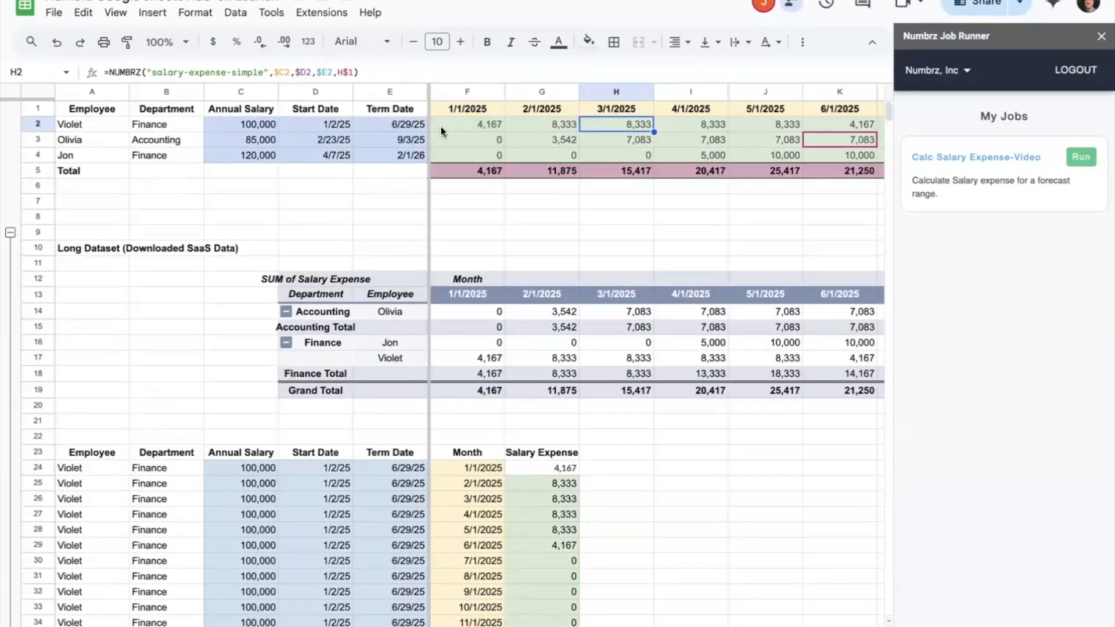
click(530, 467)
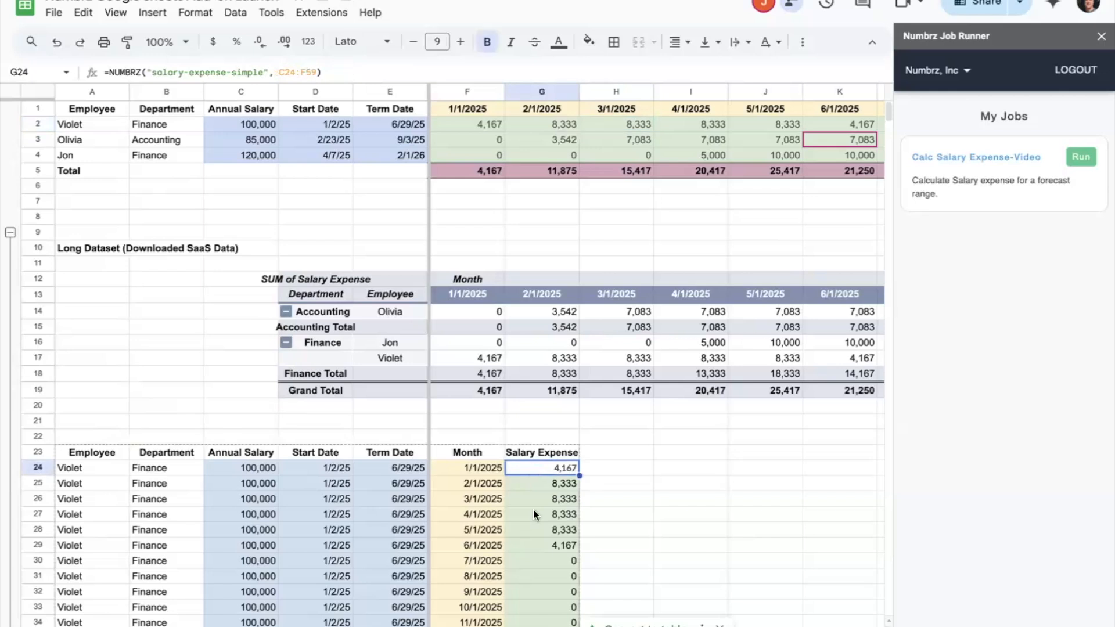
scroll(534, 510, down, 5)
Revisit the employee list, and review the salary expense pivot table's monthly amounts from January through December 2025
click(534, 509)
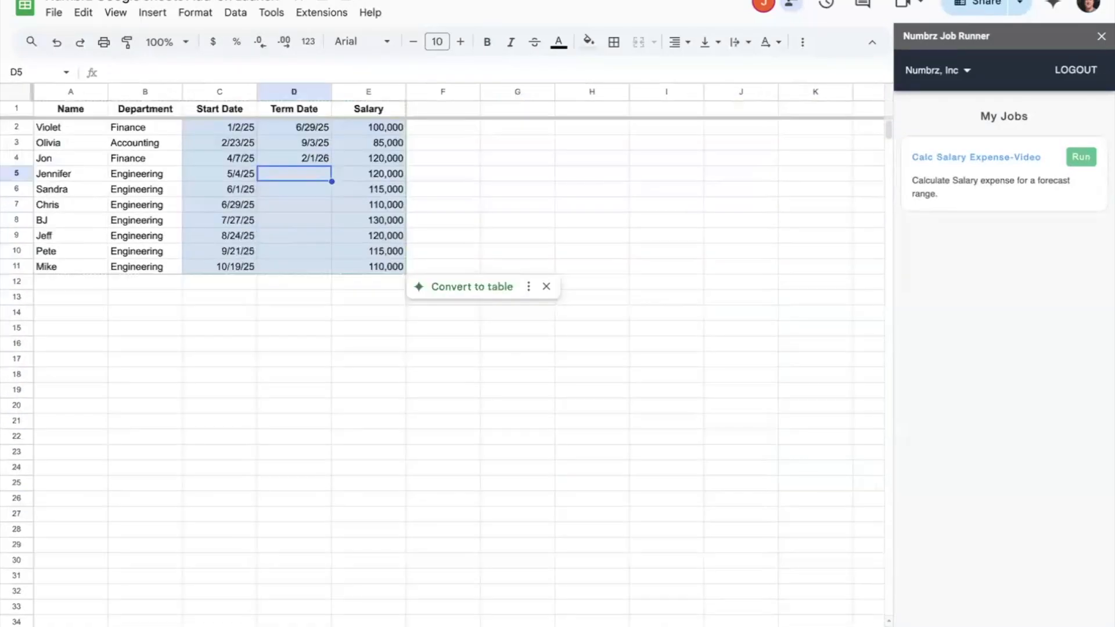
click(394, 626)
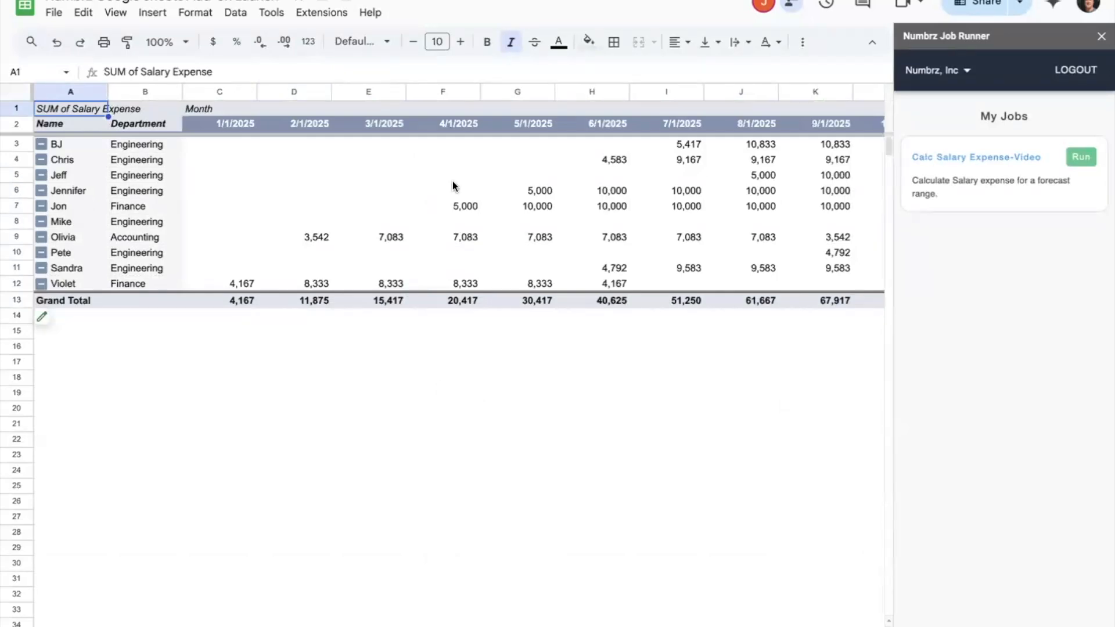
scroll(452, 181, right, 5)
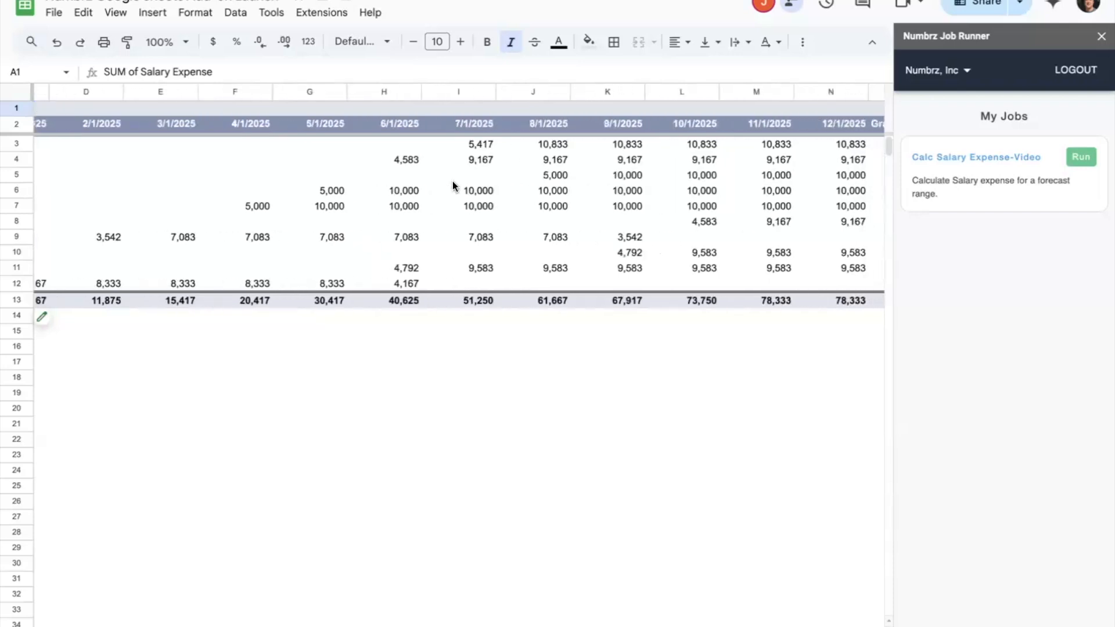
scroll(452, 182, left, 5)
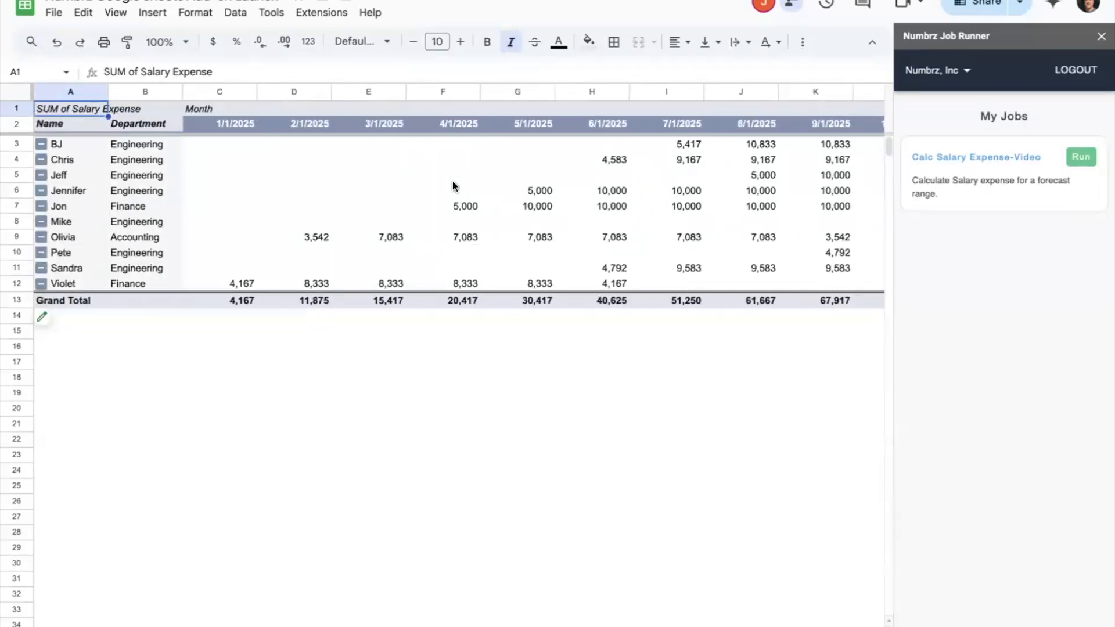